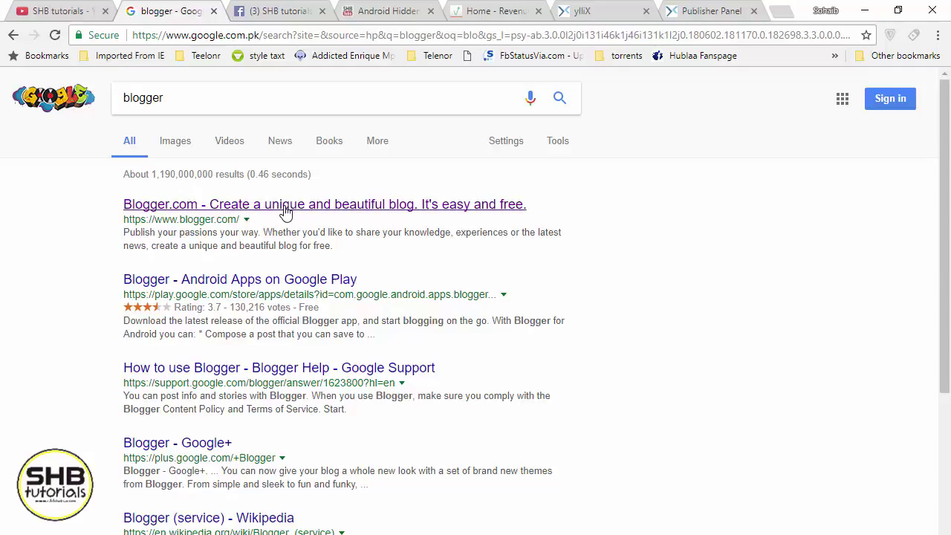
Step: Open Blogger.com from the search results and sign in to the SHB tutorials account with the account password
{"action": "left_click", "coordinate": [385, 208]}
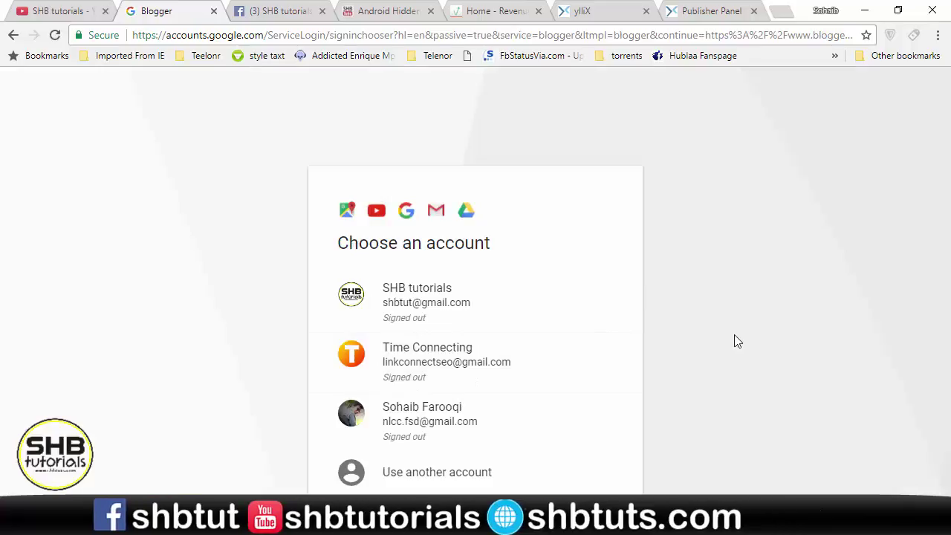
{"action": "left_click", "coordinate": [516, 315]}
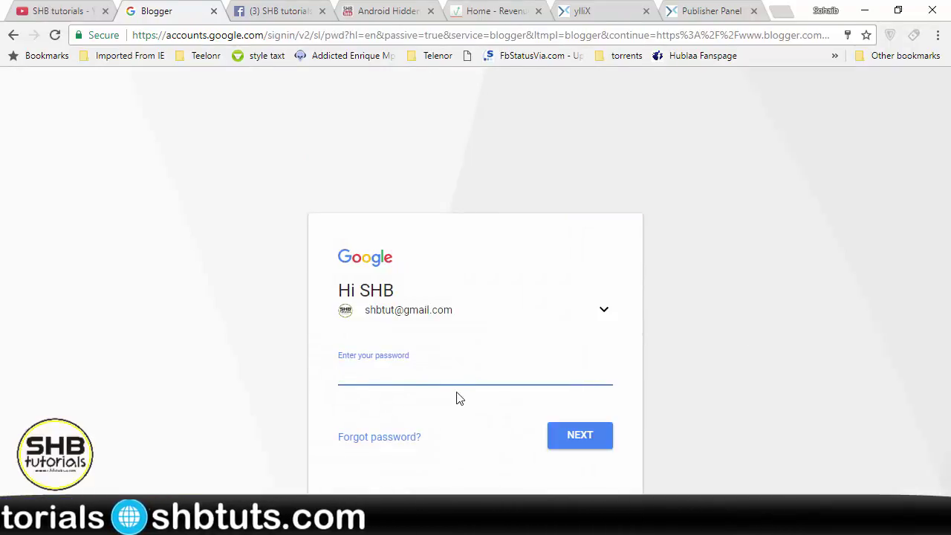
{"action": "type", "text": "••••••••••••••"}
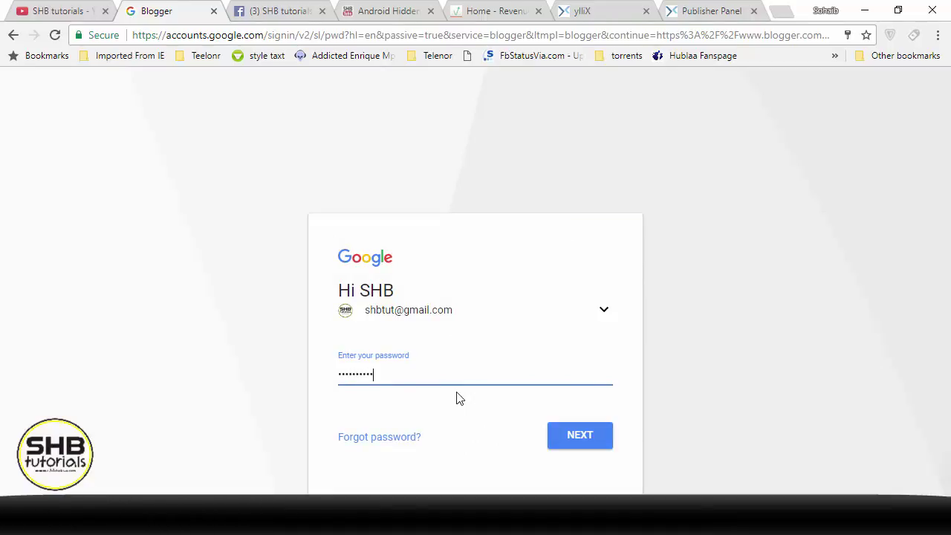
{"action": "key", "text": "Return"}
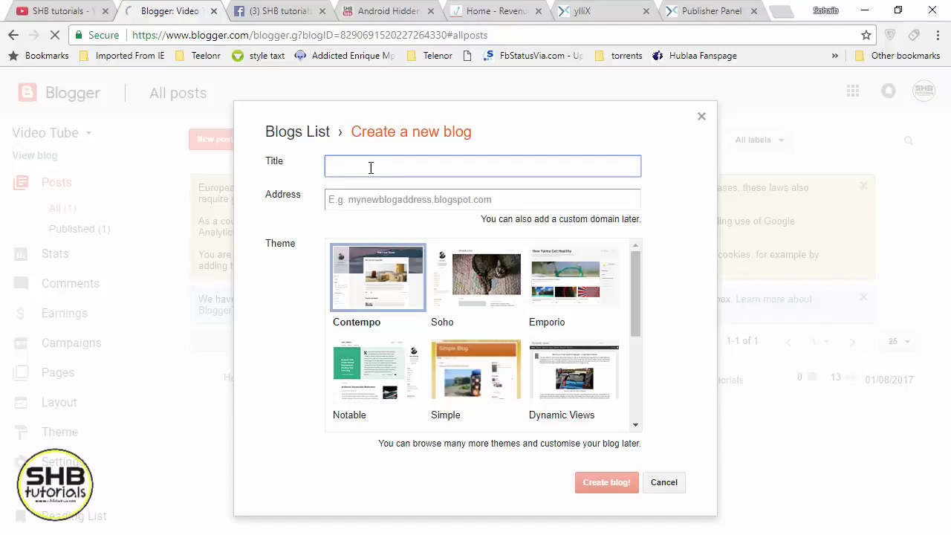
Step: Title the new blog "video hub" and try the address videohub.blogspot.com
{"action": "left_click", "coordinate": [382, 199]}
{"action": "left_click", "coordinate": [389, 166]}
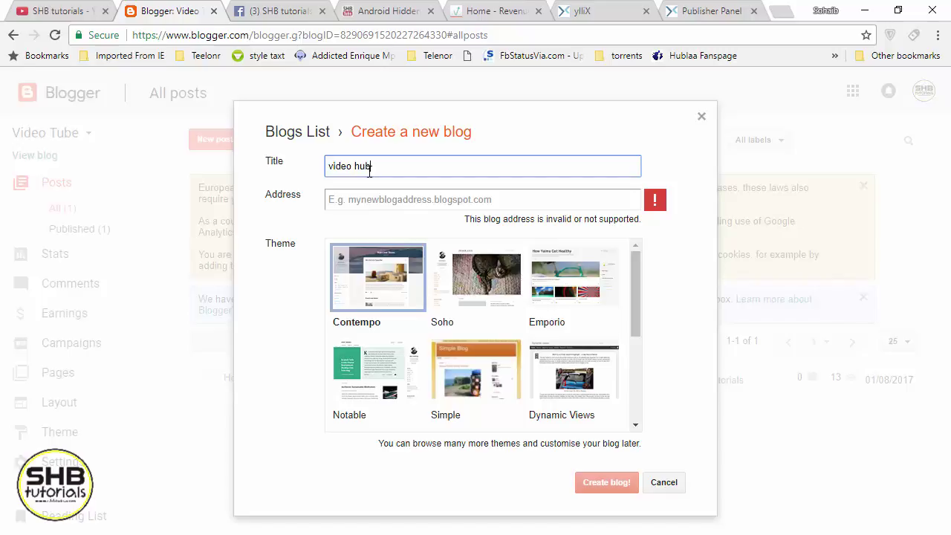
{"action": "left_click", "coordinate": [426, 202]}
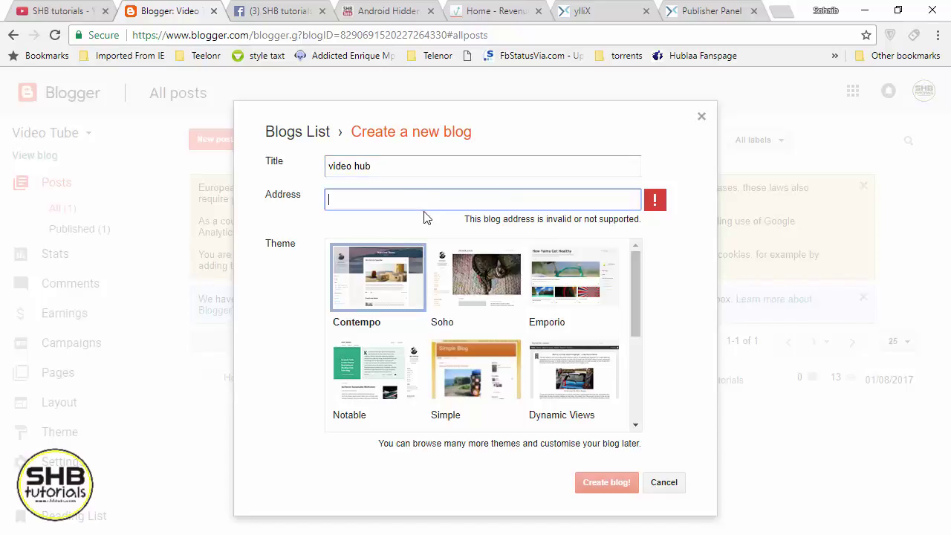
{"action": "type", "text": "vi"}
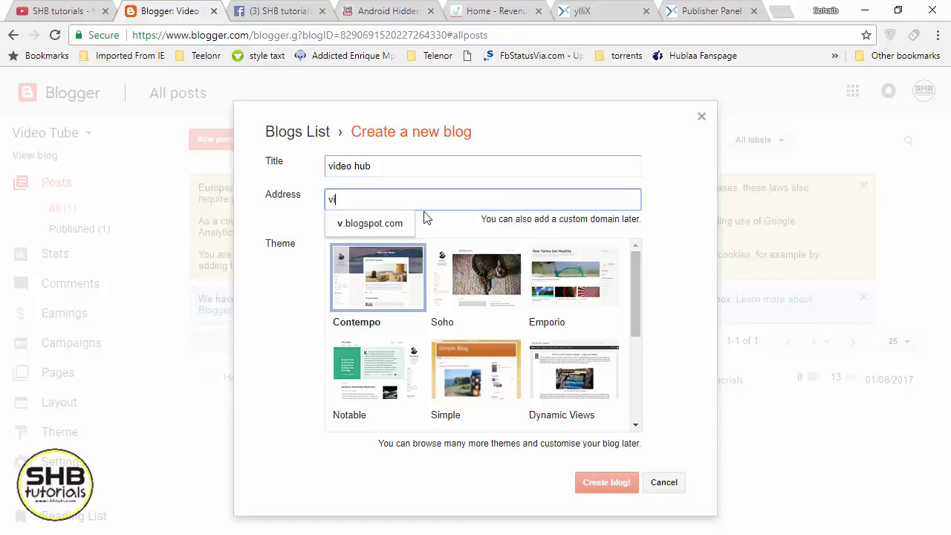
{"action": "type", "text": "deohub"}
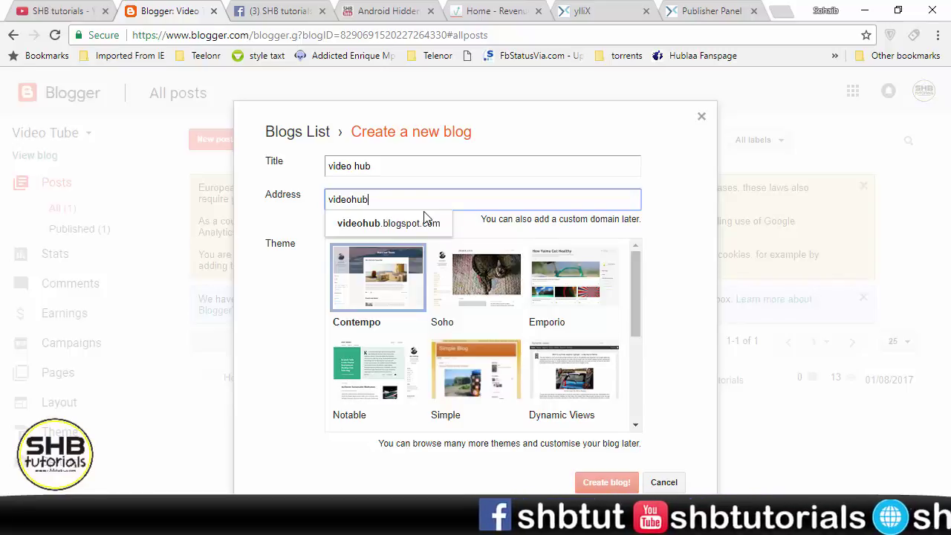
{"action": "left_click", "coordinate": [376, 223]}
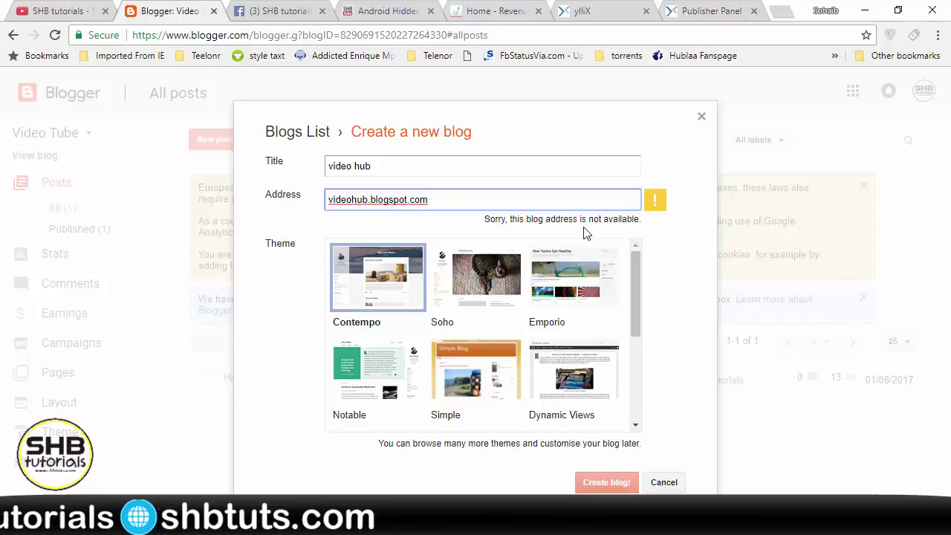
Step: Change the blog address to videohub45.blogspot.com and create the blog with the Contempo theme
{"action": "left_click", "coordinate": [367, 199]}
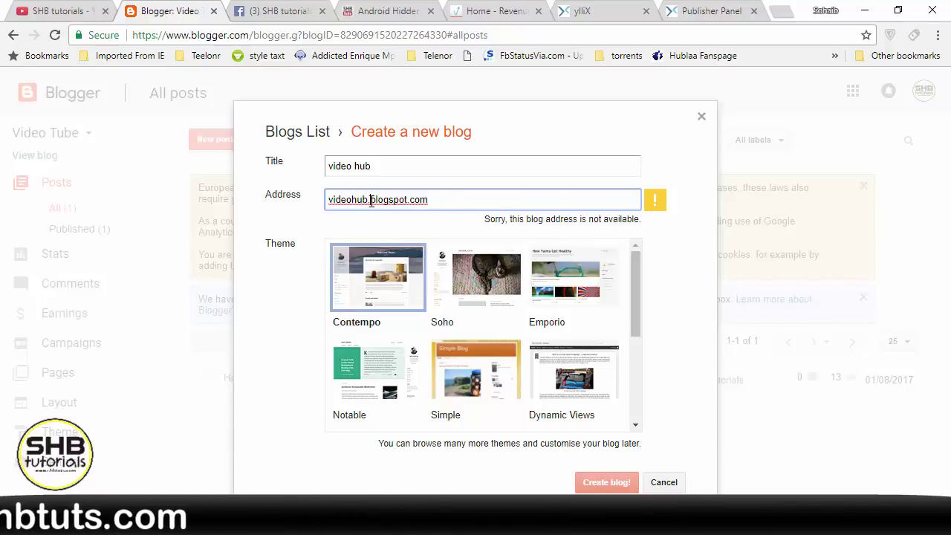
{"action": "type", "text": "45"}
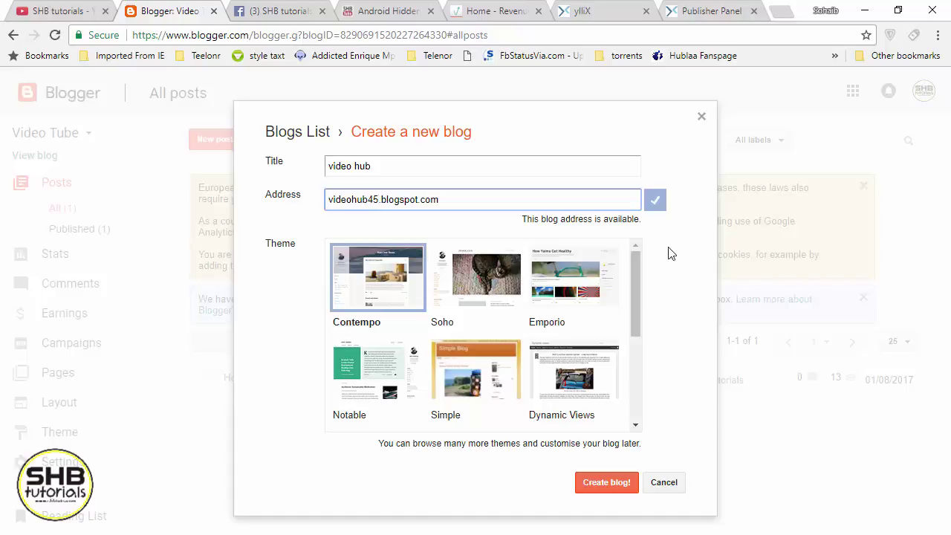
{"action": "left_click_drag", "start_coordinate": [463, 199], "coordinate": [310, 208]}
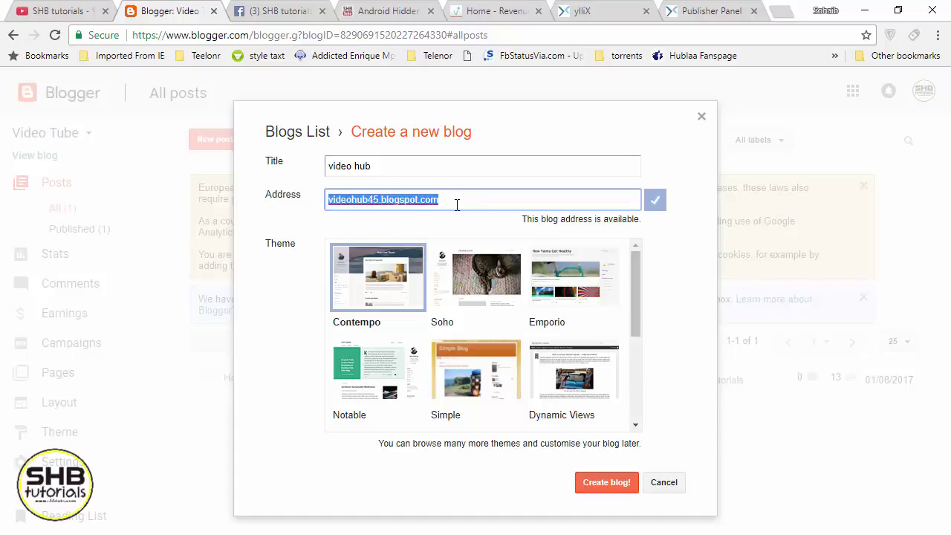
{"action": "left_click", "coordinate": [457, 207]}
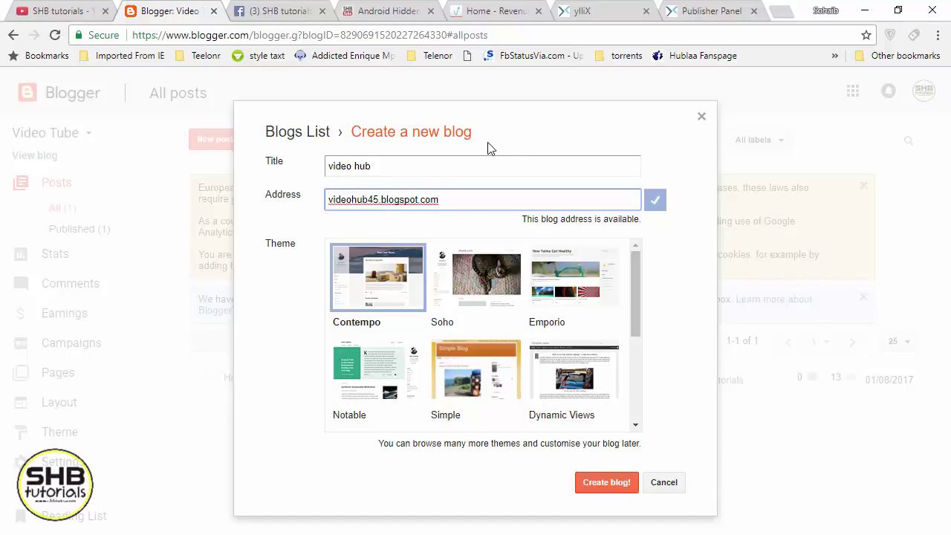
{"action": "mouse_move", "coordinate": [631, 262]}
{"action": "left_mouse_down"}
{"action": "mouse_move", "coordinate": [629, 341]}
{"action": "mouse_move", "coordinate": [626, 258]}
{"action": "mouse_move", "coordinate": [622, 323]}
{"action": "mouse_move", "coordinate": [635, 335]}
{"action": "mouse_move", "coordinate": [638, 269]}
{"action": "left_mouse_up"}
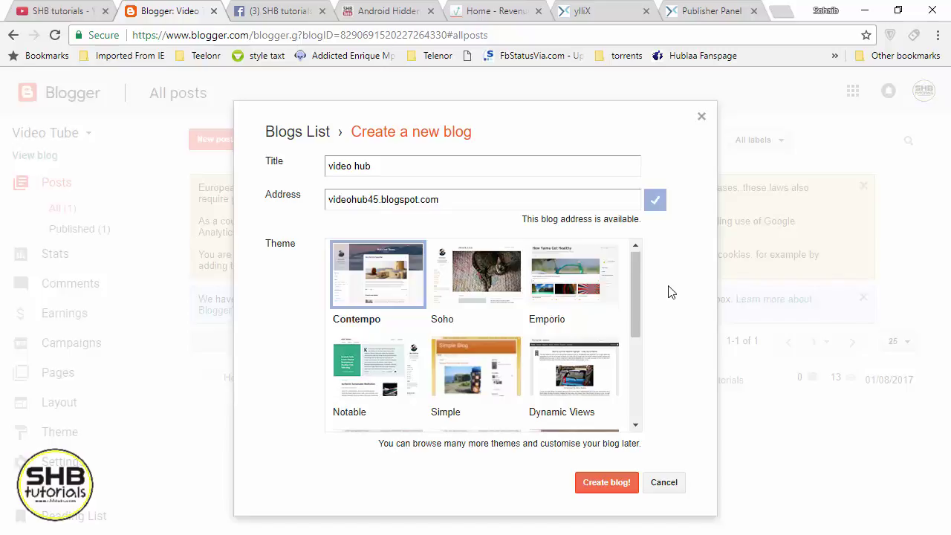
{"action": "left_click_drag", "start_coordinate": [637, 293], "coordinate": [335, 202]}
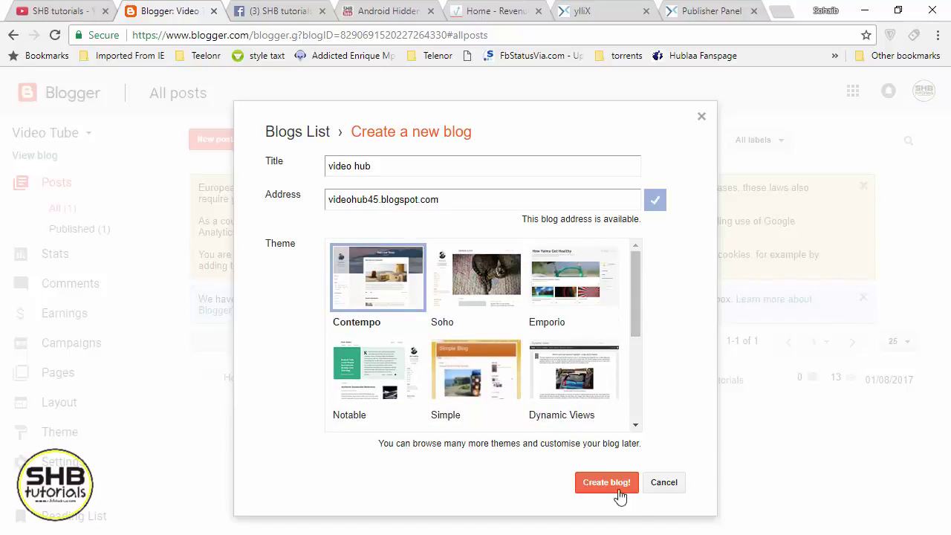
{"action": "left_click", "coordinate": [608, 487]}
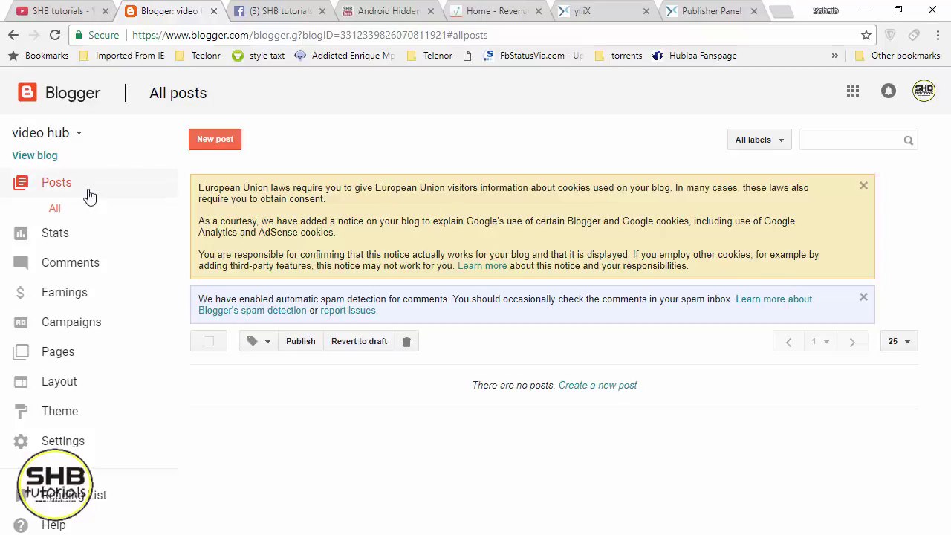
Step: View the live video hub blog, check its web address, and return to the blog's dashboard
{"action": "left_click", "coordinate": [44, 163]}
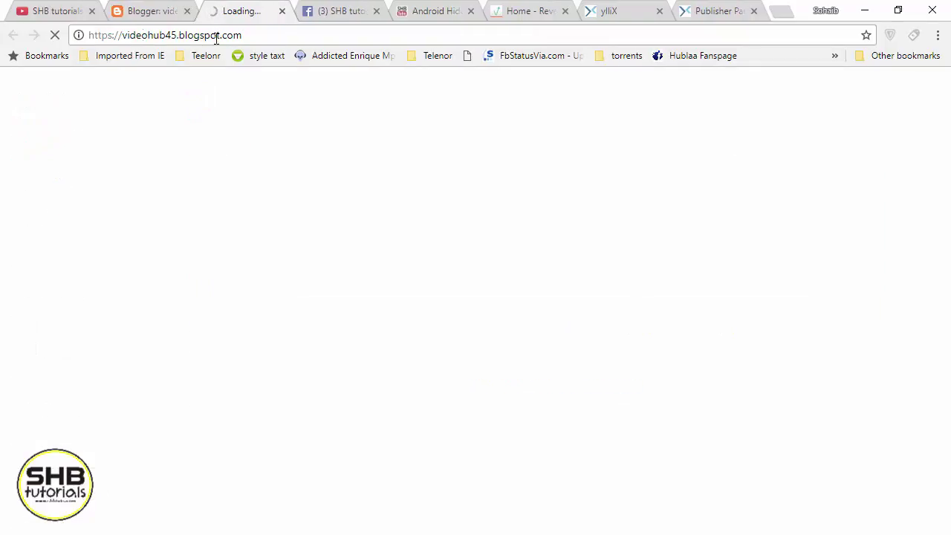
{"action": "left_click_drag", "start_coordinate": [285, 35], "coordinate": [130, 39]}
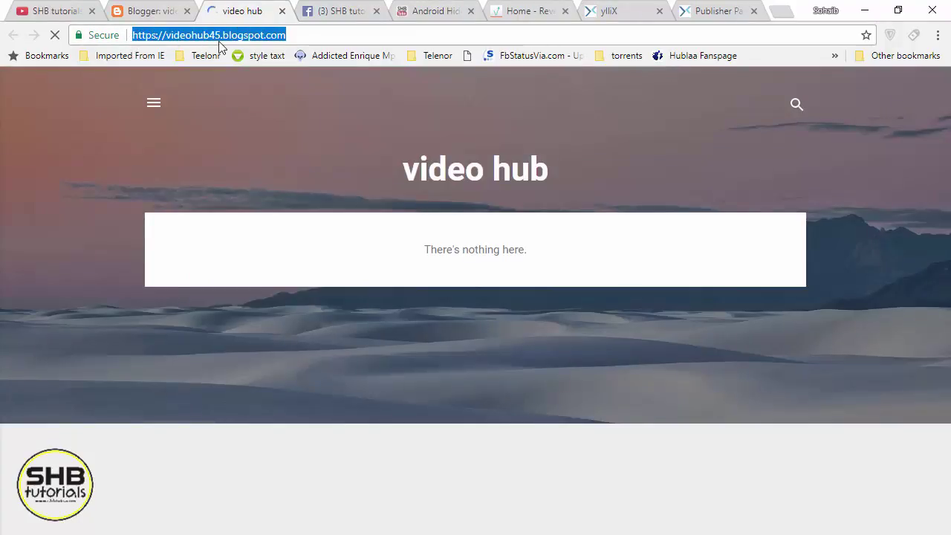
{"action": "left_click", "coordinate": [306, 35]}
{"action": "left_click_drag", "start_coordinate": [297, 35], "coordinate": [135, 39]}
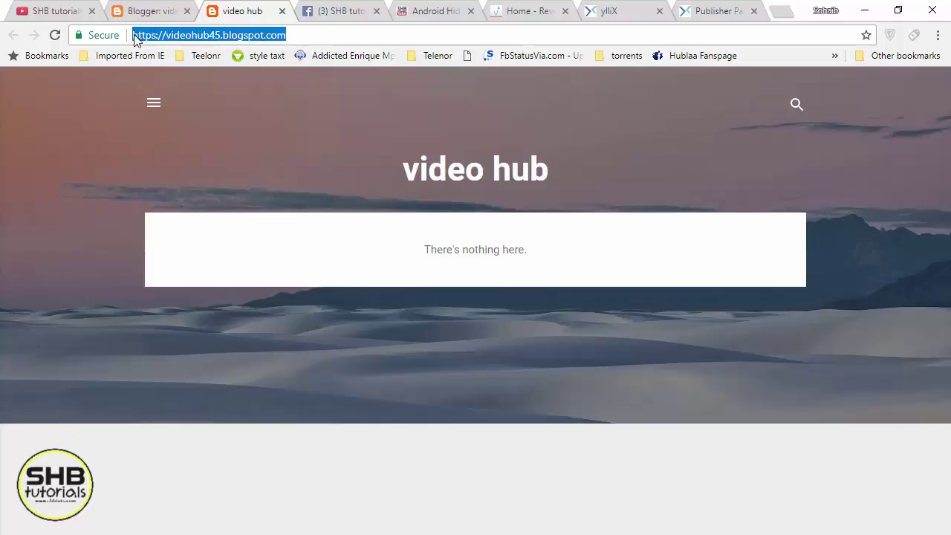
{"action": "left_click", "coordinate": [309, 35]}
{"action": "left_click_drag", "start_coordinate": [304, 36], "coordinate": [148, 33]}
{"action": "left_click", "coordinate": [176, 10]}
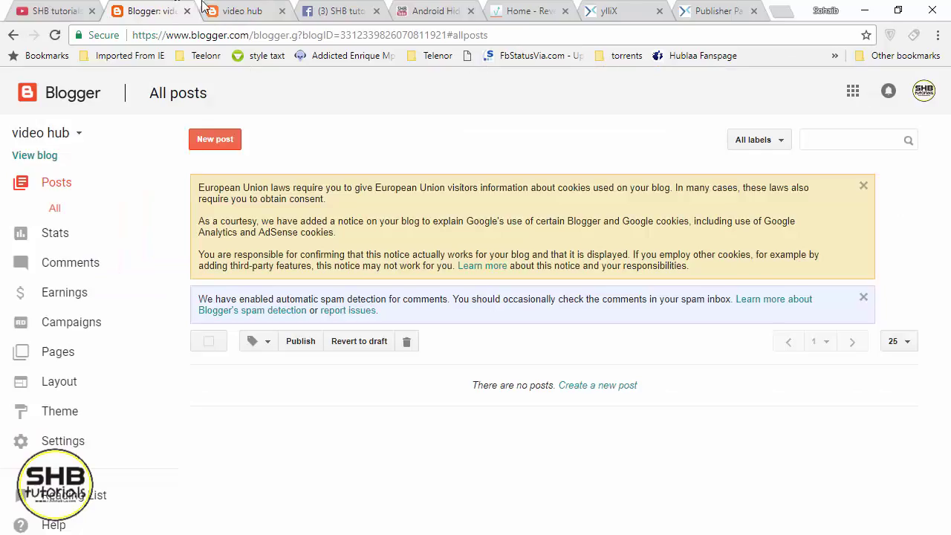
Step: Start a new post and insert the image "you 1.JPG" uploaded from the Desktop folder
{"action": "left_click", "coordinate": [227, 147]}
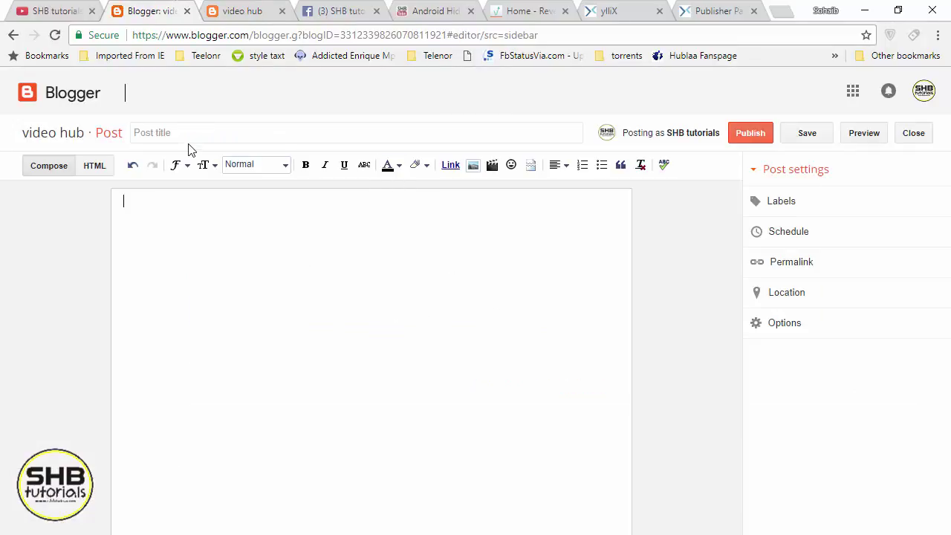
{"action": "left_click", "coordinate": [189, 134]}
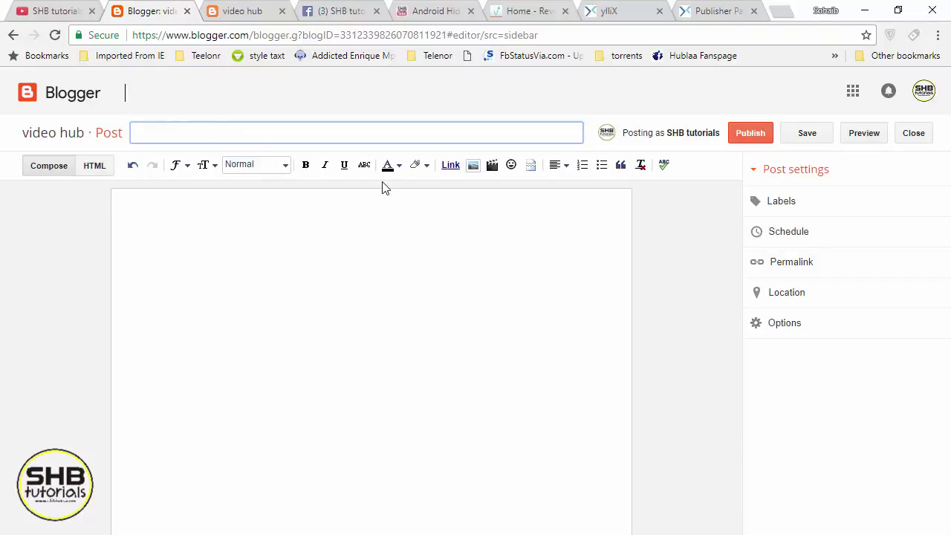
{"action": "left_click", "coordinate": [295, 243]}
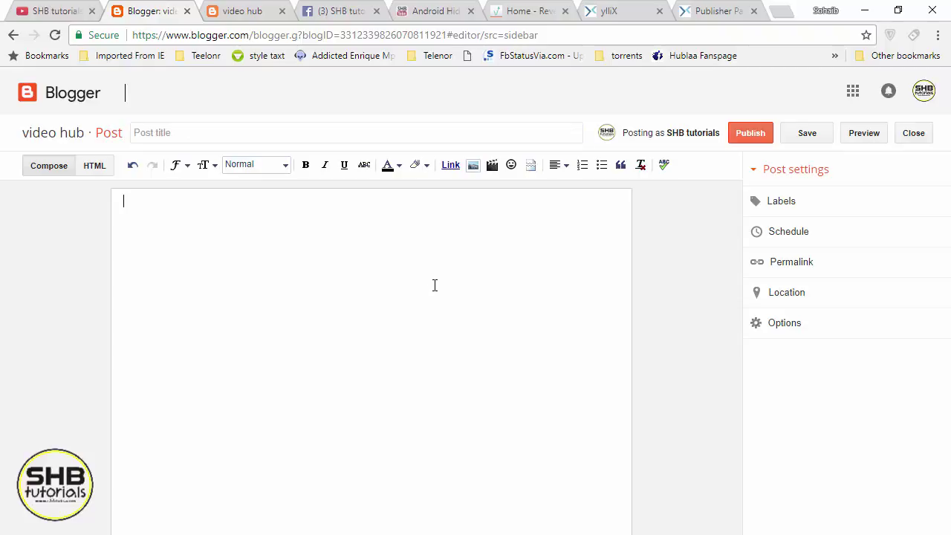
{"action": "left_click", "coordinate": [472, 165]}
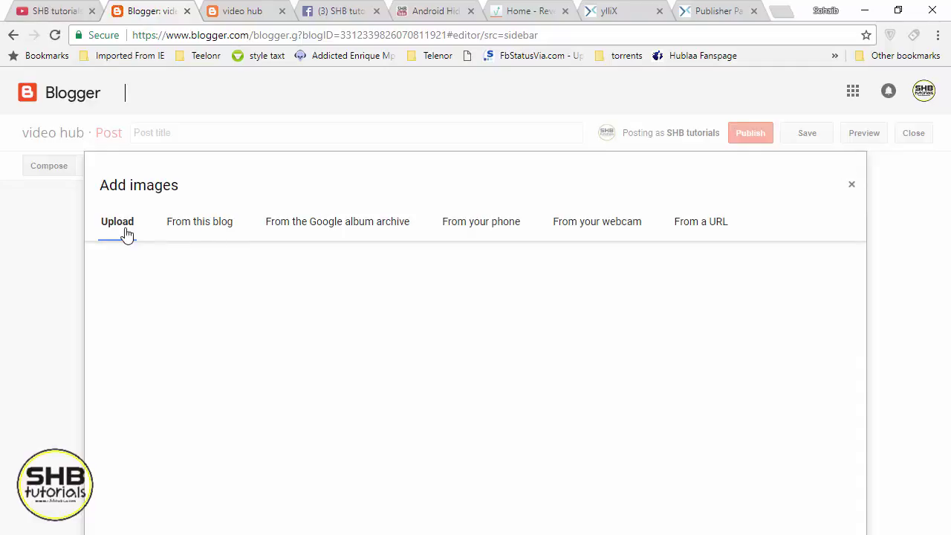
{"action": "left_click", "coordinate": [153, 269]}
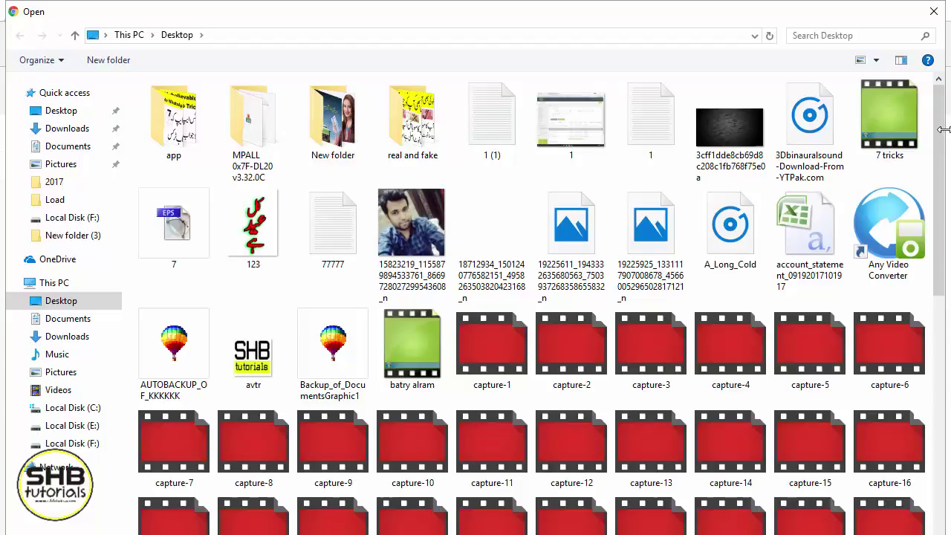
{"action": "left_click_drag", "start_coordinate": [940, 131], "coordinate": [944, 446]}
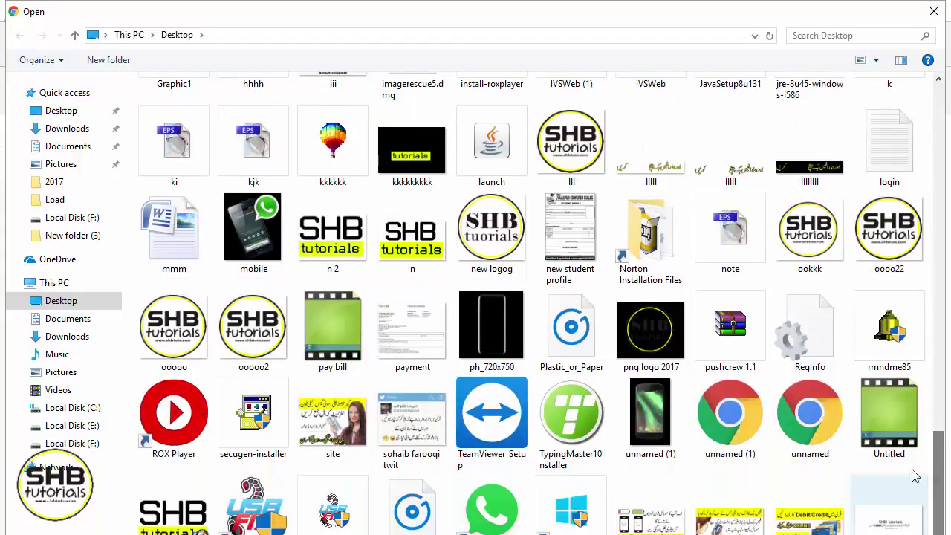
{"action": "double_click", "coordinate": [650, 505]}
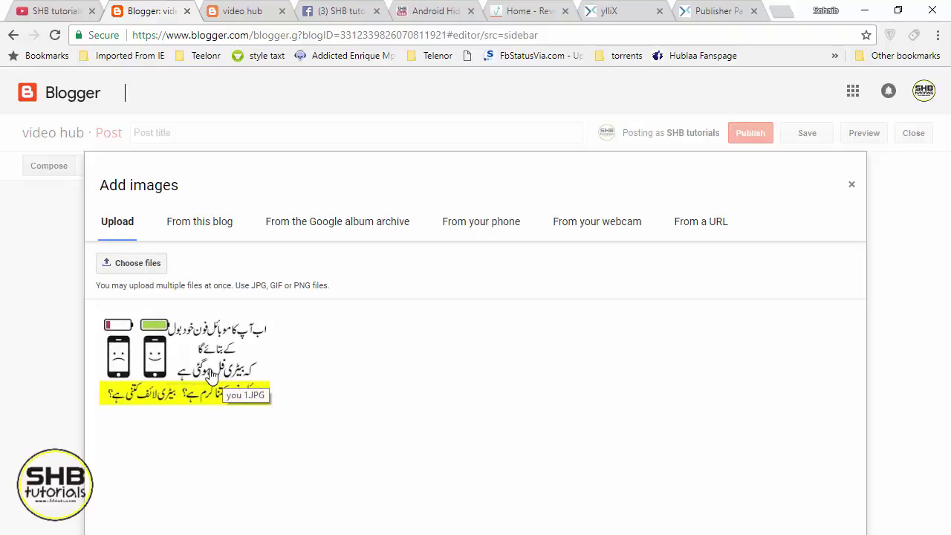
{"action": "left_click", "coordinate": [212, 375]}
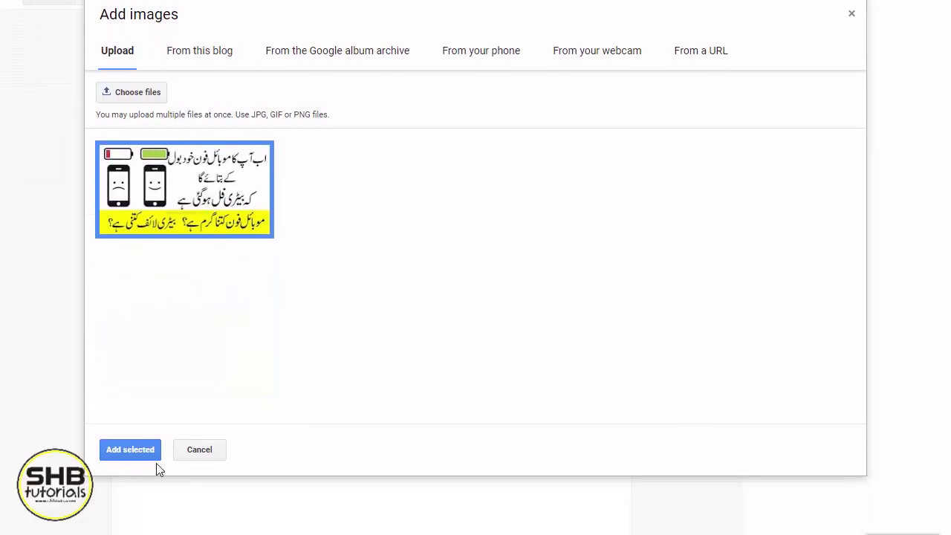
{"action": "left_click", "coordinate": [137, 450]}
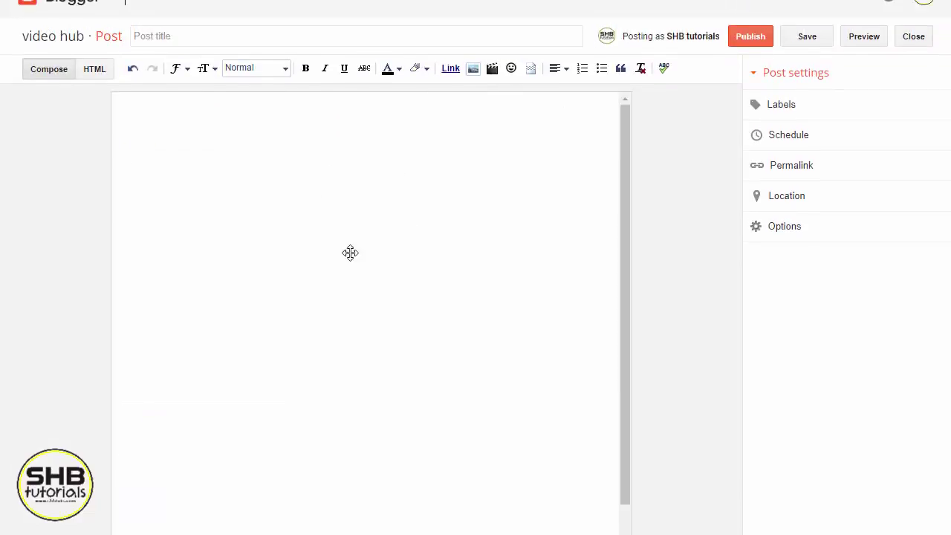
Step: Set the inserted post image to Large size
{"action": "left_click", "coordinate": [345, 212]}
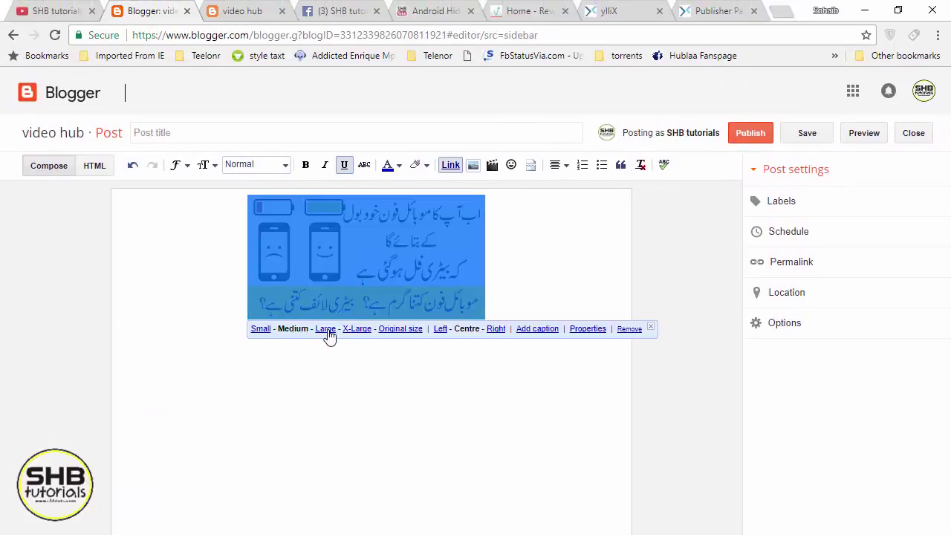
{"action": "left_click", "coordinate": [327, 331]}
{"action": "left_click", "coordinate": [467, 419]}
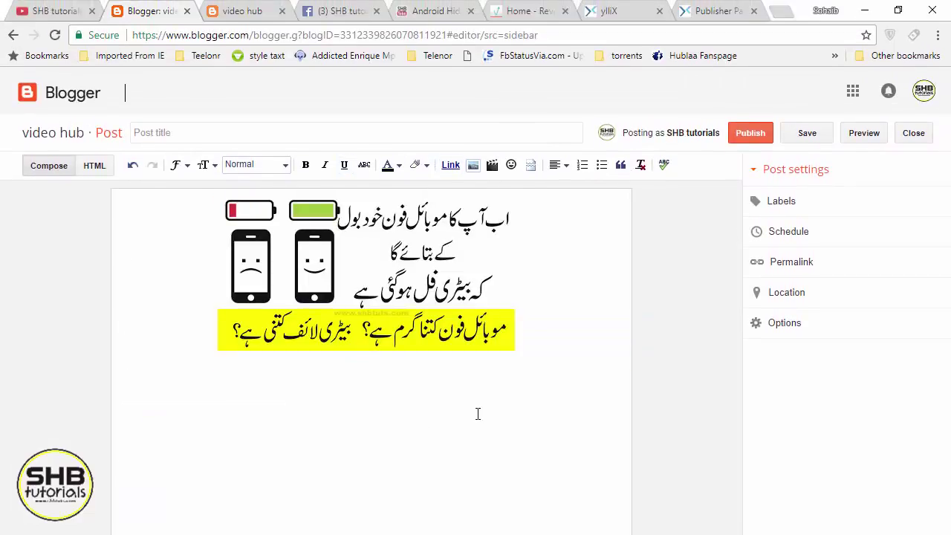
Step: Enter the author's full name as the post title and place the cursor in the body below the image
{"action": "left_click", "coordinate": [178, 133]}
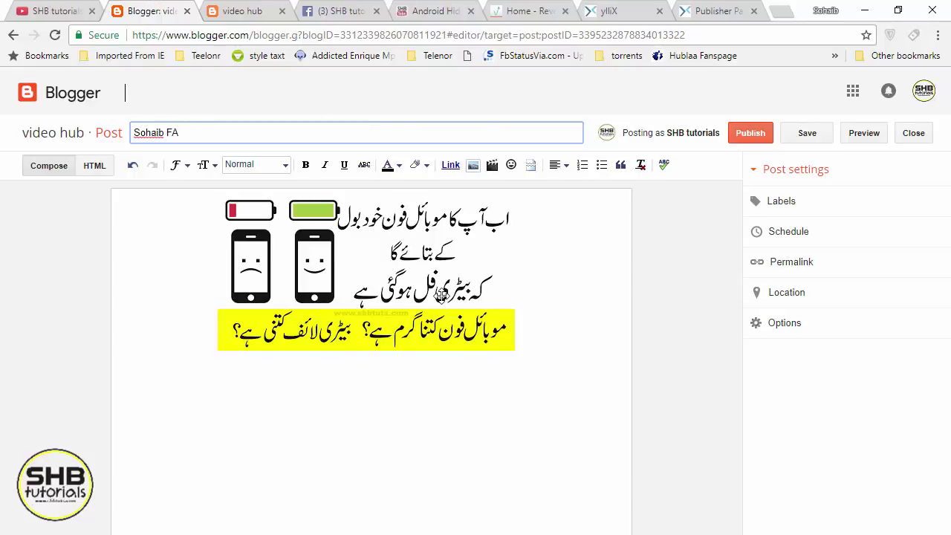
{"action": "type", "text": "rooqi"}
{"action": "left_click", "coordinate": [450, 406]}
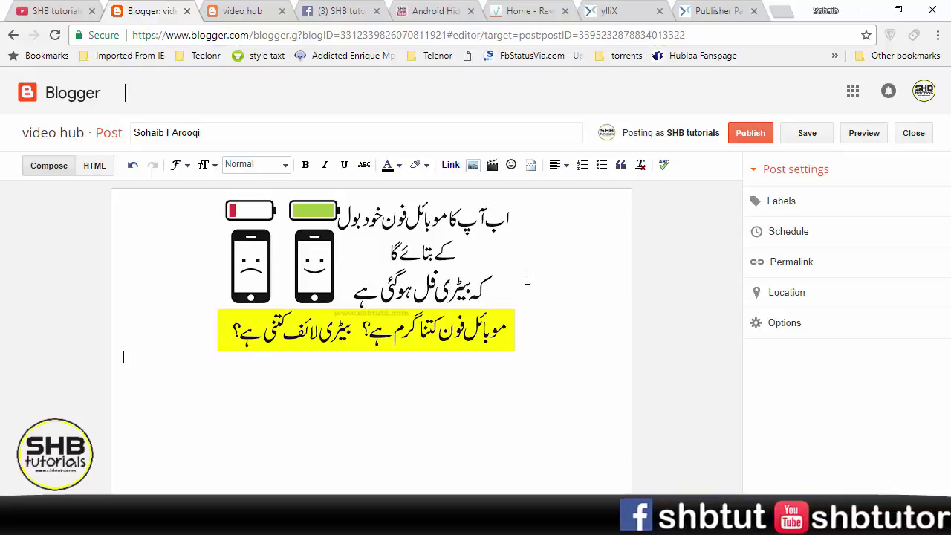
Step: Switch to the RevenueHits home page and examine its introduction for publishers
{"action": "left_click", "coordinate": [554, 11]}
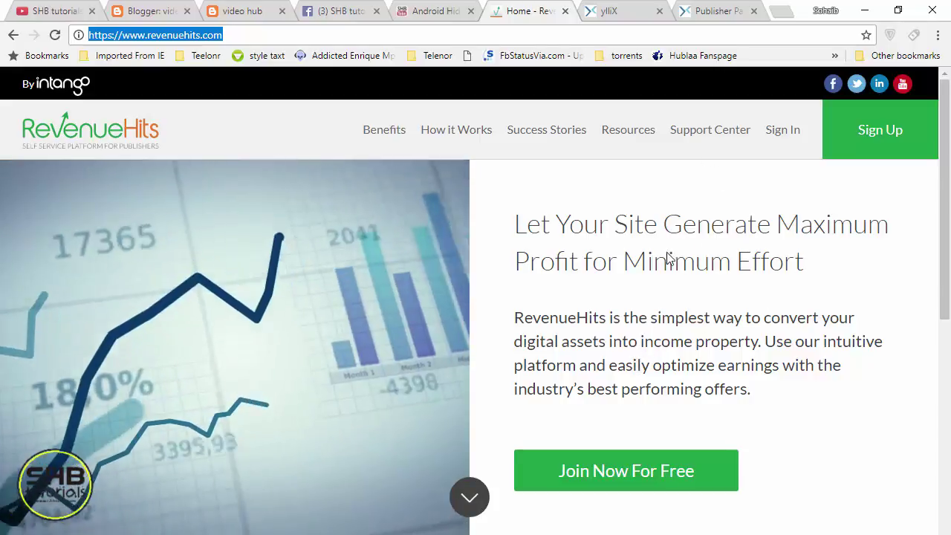
{"action": "left_click_drag", "start_coordinate": [759, 399], "coordinate": [630, 367]}
{"action": "left_click", "coordinate": [760, 395]}
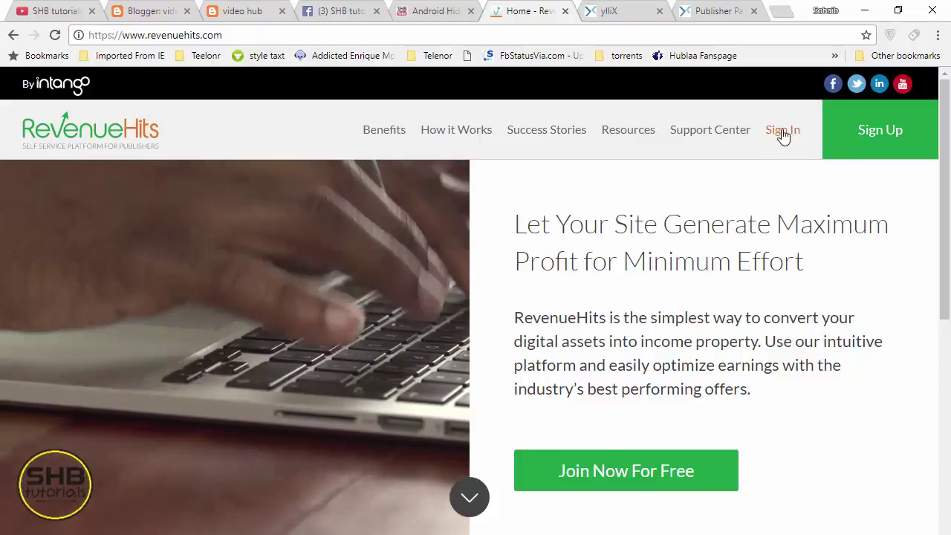
Step: Open the RevenueHits publisher sign-in page in its own browser tab and return to the RevenueHits home page
{"action": "left_click", "coordinate": [782, 132]}
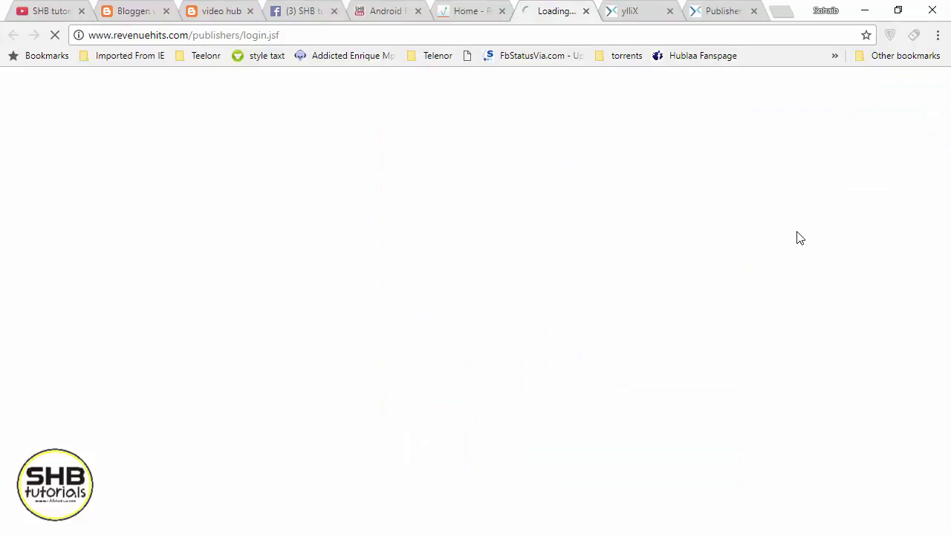
{"action": "left_click", "coordinate": [464, 11]}
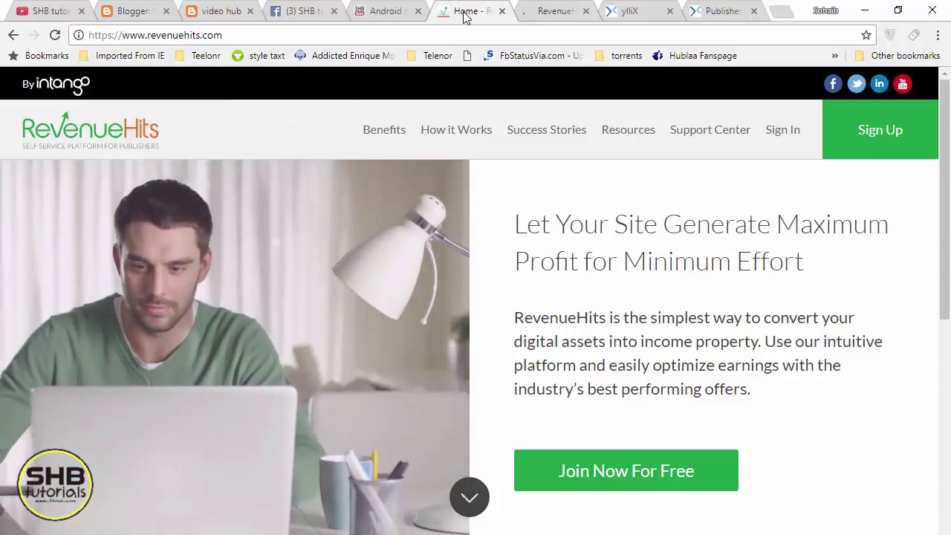
Step: Examine the banner and sidebar advertisements on shbtuts.com and its "7 WhatsApp New Tricks You Need Try Right Now" article
{"action": "left_click", "coordinate": [385, 11]}
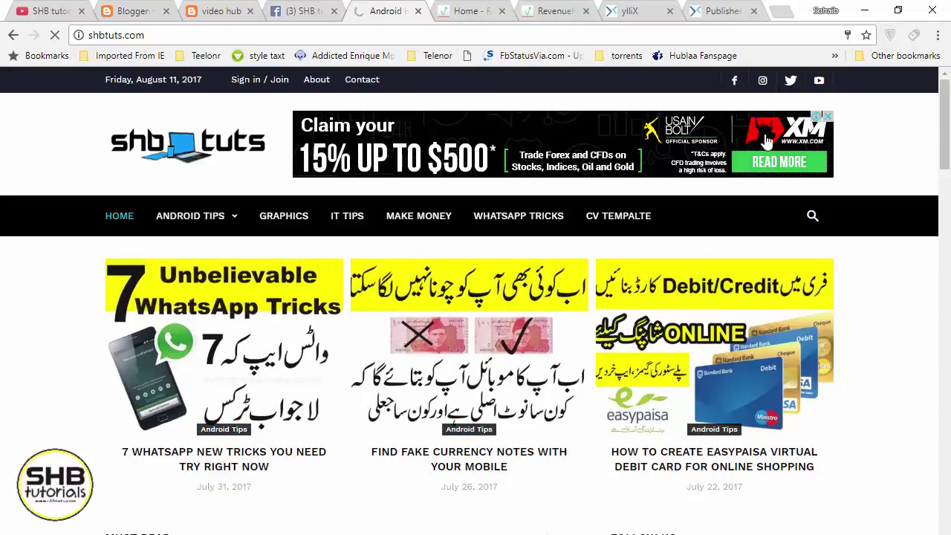
{"action": "left_click", "coordinate": [808, 126]}
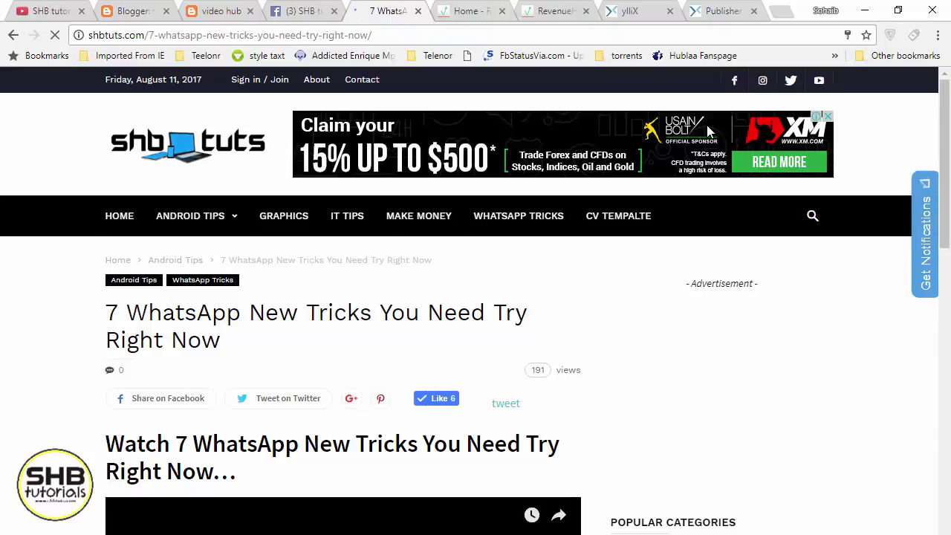
{"action": "scroll", "coordinate": [708, 131], "scroll_direction": "down", "scroll_amount": 4}
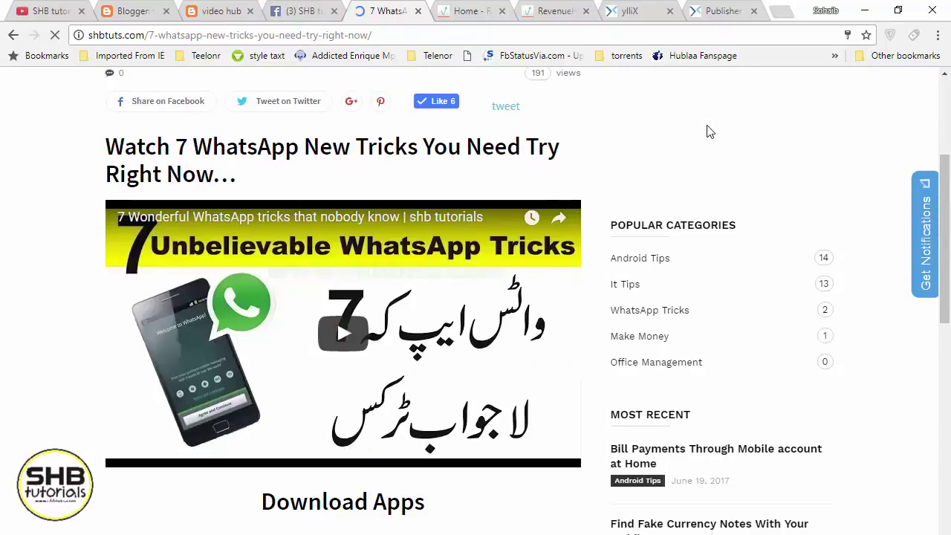
{"action": "scroll", "coordinate": [707, 131], "scroll_direction": "up", "scroll_amount": 4}
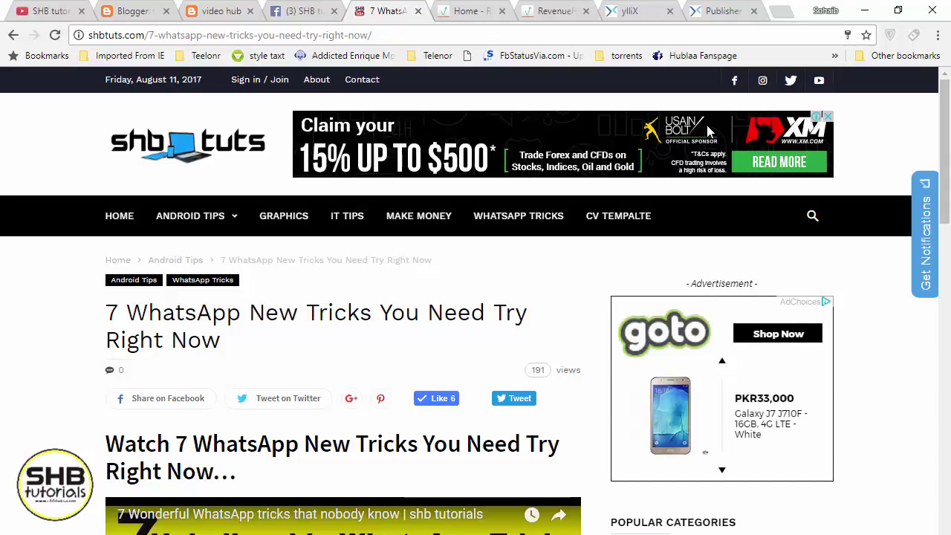
{"action": "left_click_drag", "start_coordinate": [689, 284], "coordinate": [752, 284]}
{"action": "left_click", "coordinate": [752, 283]}
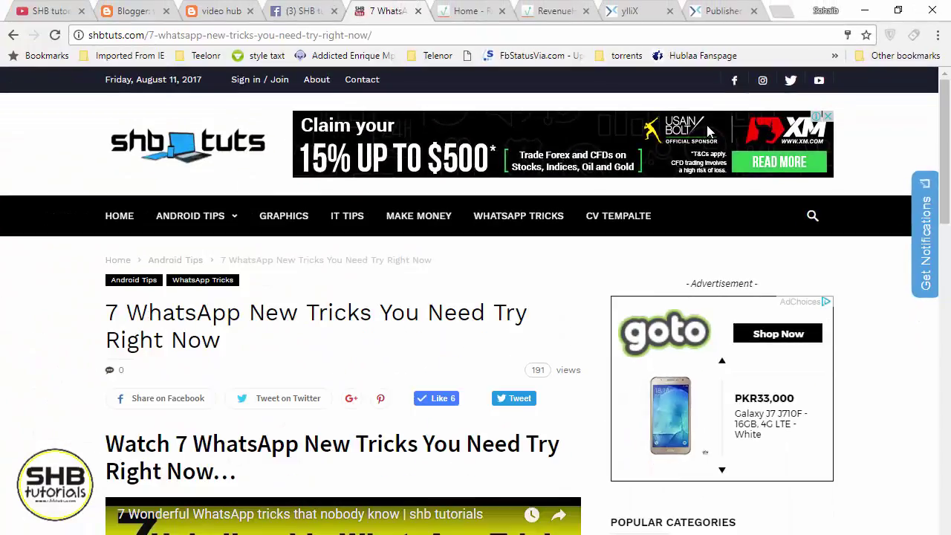
Step: Sign in to the RevenueHits publisher account by entering the saved username and the account password
{"action": "key", "text": "ctrl+Tab"}
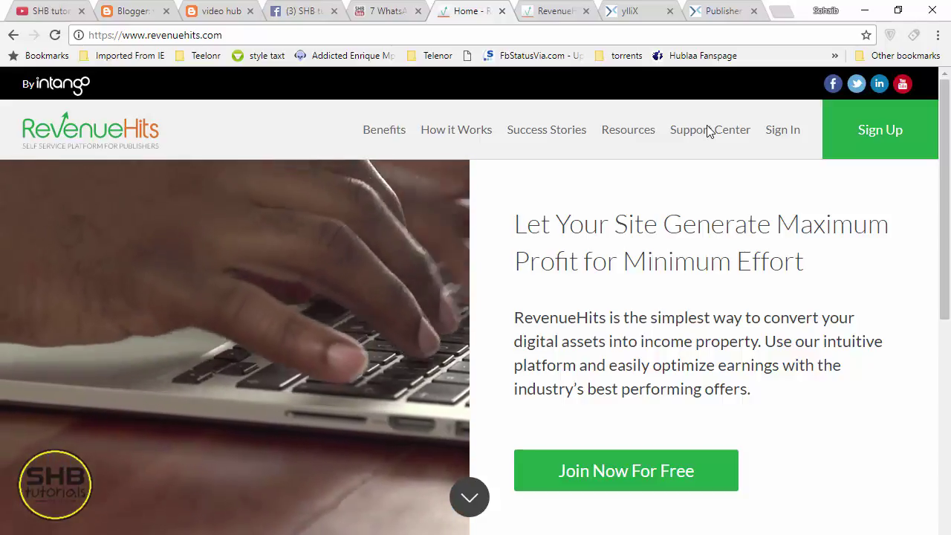
{"action": "key", "text": "ctrl+Tab"}
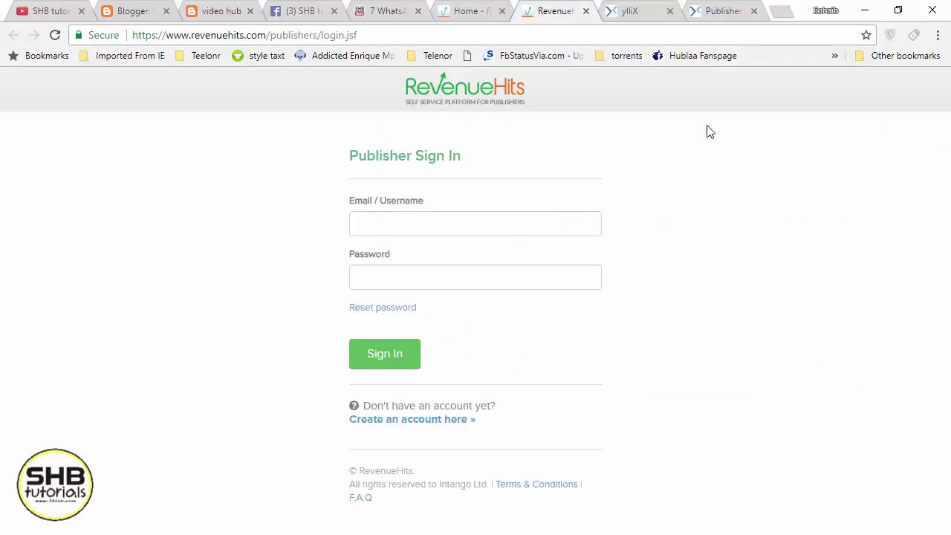
{"action": "type", "text": "sohaib"}
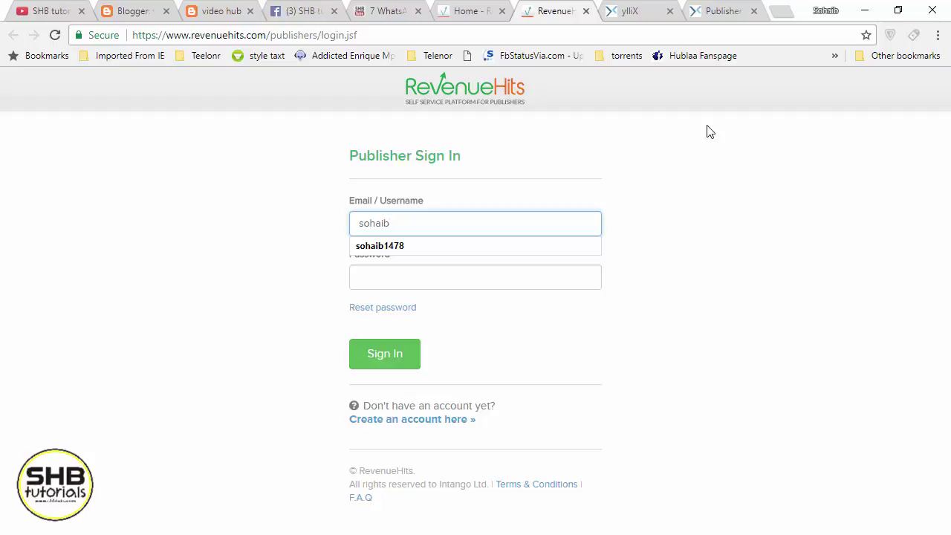
{"action": "key", "text": "Down"}
{"action": "key", "text": "Return"}
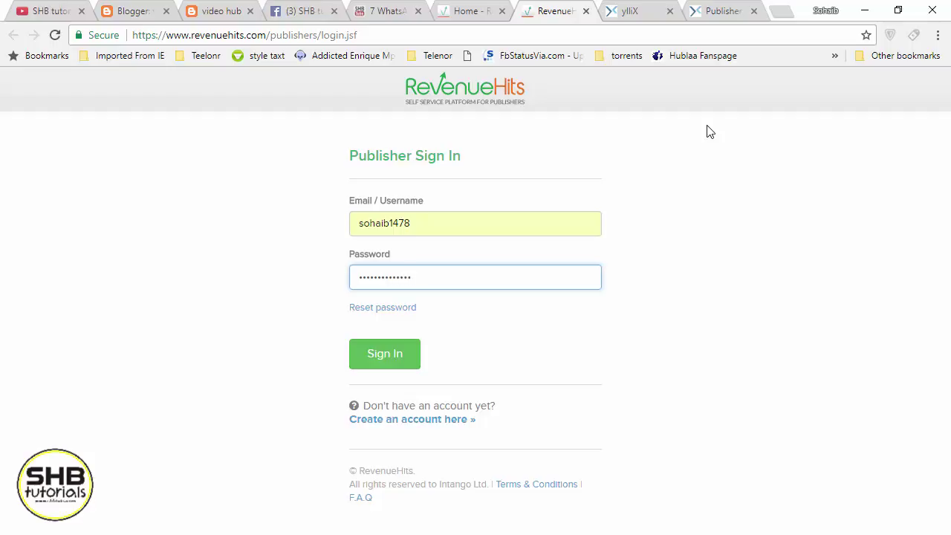
{"action": "key", "text": "Return"}
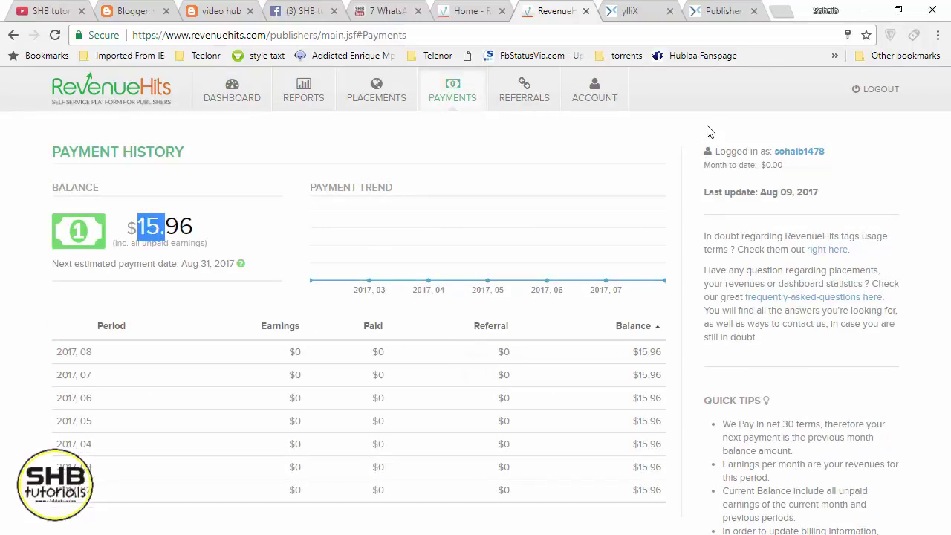
Step: Examine the account balance in the RevenueHits payment history
{"action": "left_click", "coordinate": [709, 132]}
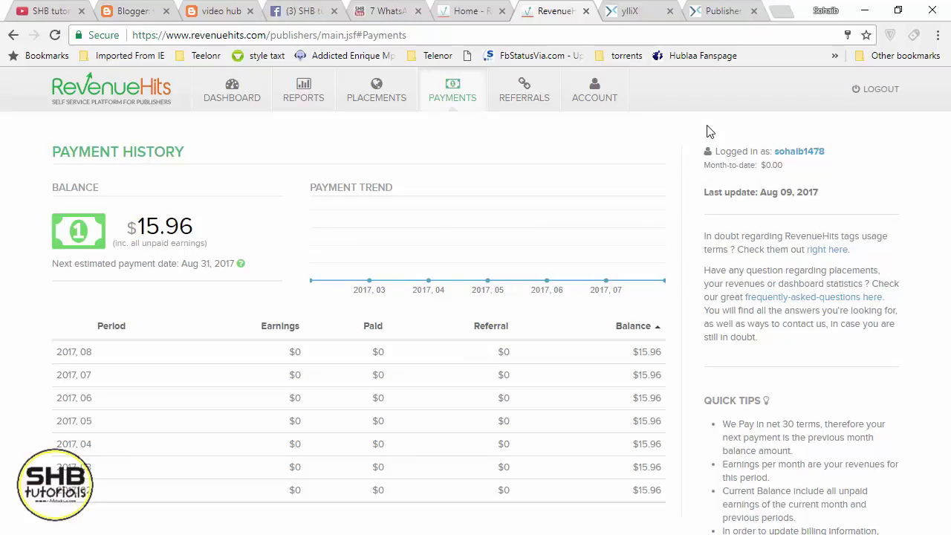
{"action": "left_click_drag", "start_coordinate": [127, 227], "coordinate": [193, 228]}
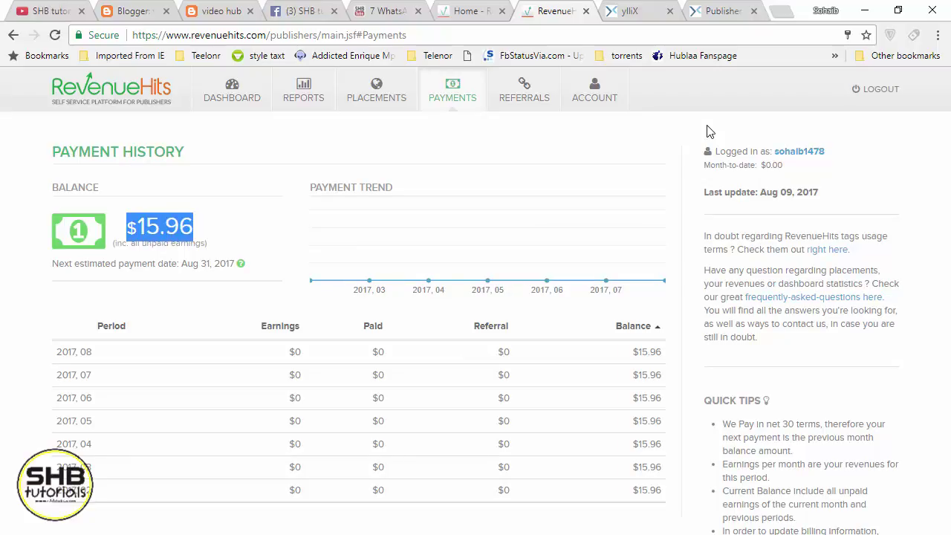
{"action": "left_click", "coordinate": [709, 132]}
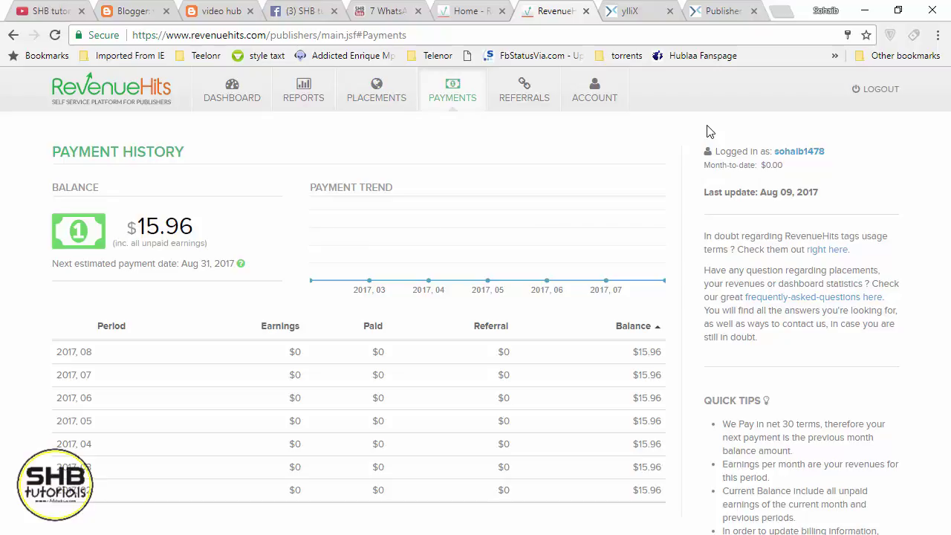
Step: Review the placement types offered for a new RevenueHits placement and return to the list of existing placements
{"action": "left_click", "coordinate": [377, 91]}
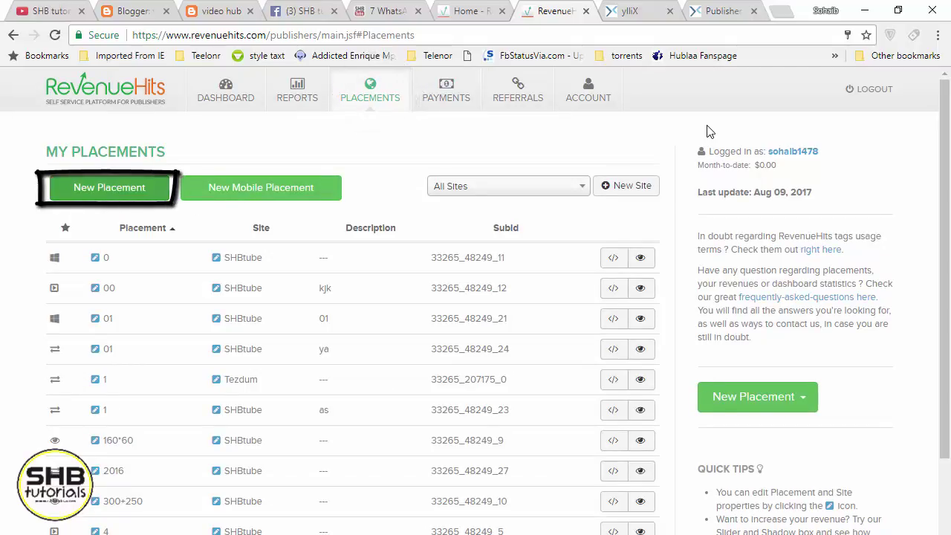
{"action": "left_click", "coordinate": [109, 187]}
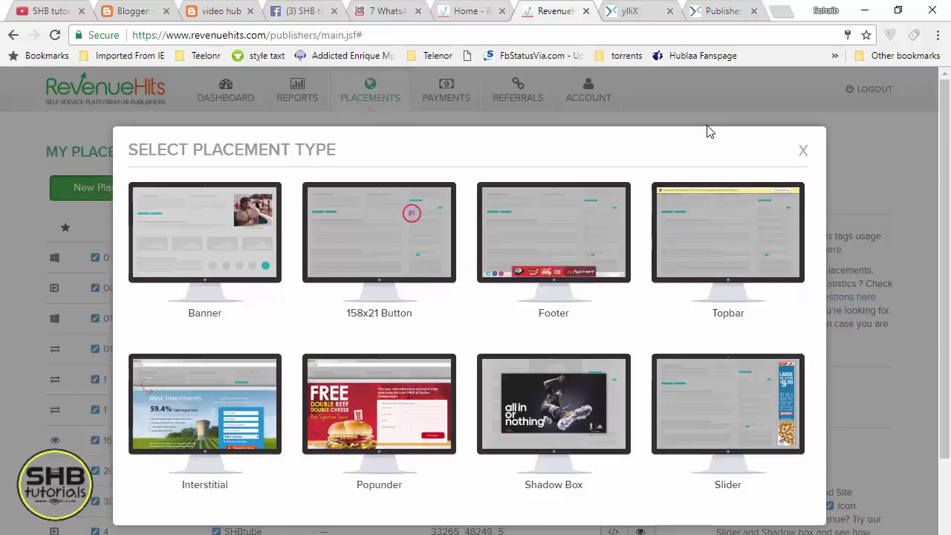
{"action": "left_click", "coordinate": [707, 125]}
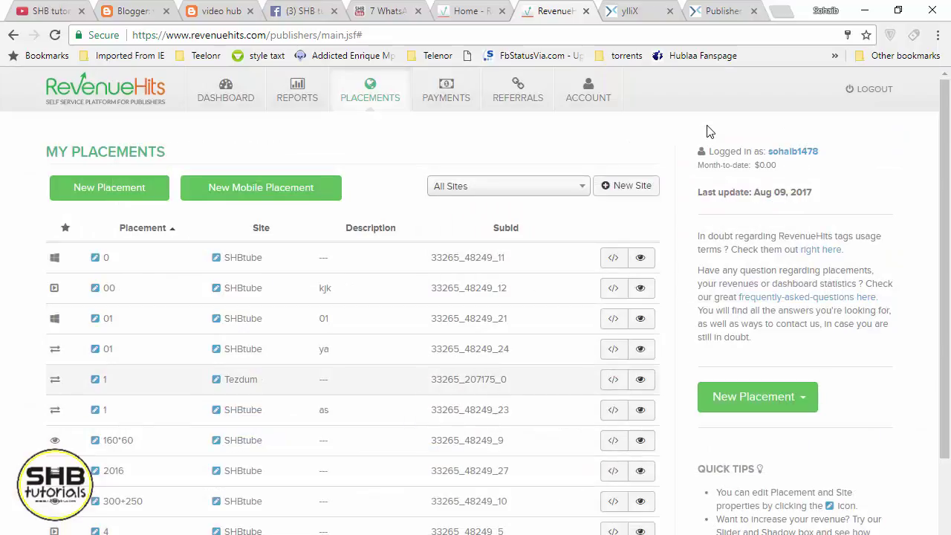
Step: Copy the tag code of the existing 300+250 placement
{"action": "scroll", "coordinate": [707, 131], "scroll_direction": "down", "scroll_amount": 2}
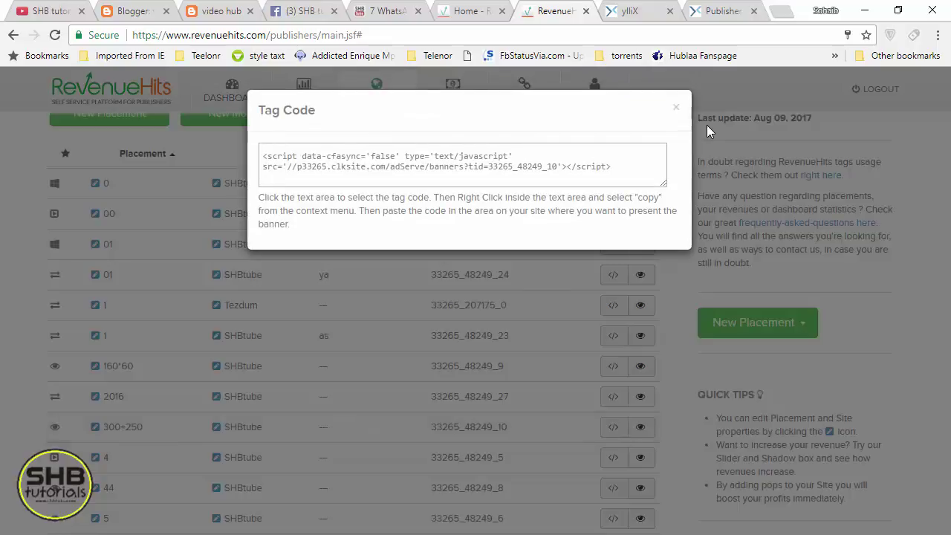
{"action": "left_click", "coordinate": [532, 160]}
{"action": "right_click", "coordinate": [532, 158]}
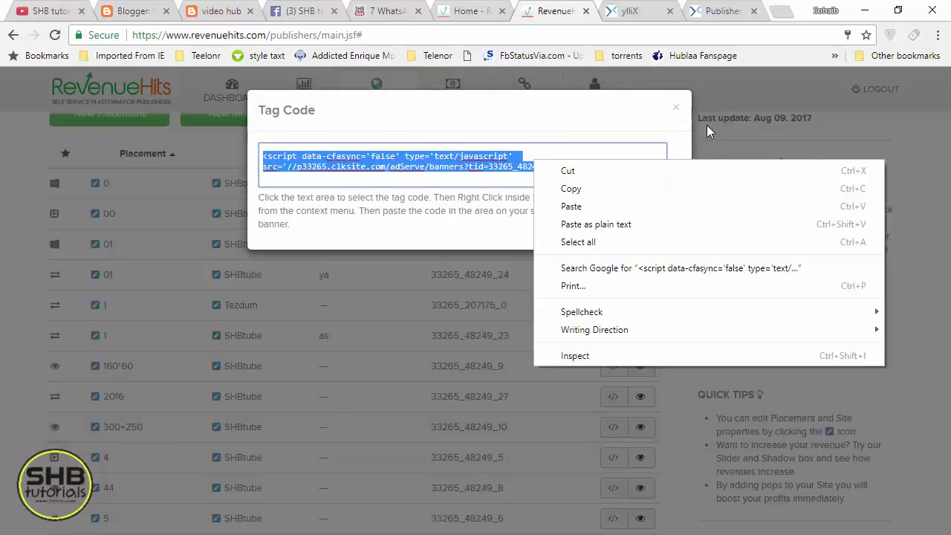
{"action": "left_click", "coordinate": [562, 187]}
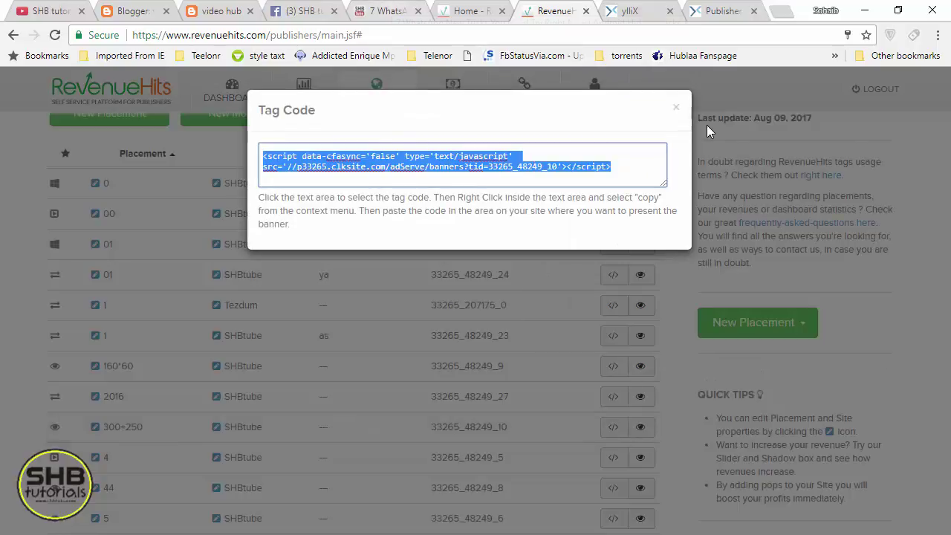
Step: Publish the Blogger post without sharing it on Google+ and view it on the live blog
{"action": "left_click", "coordinate": [221, 10]}
{"action": "key", "text": "ctrl+shift+Tab"}
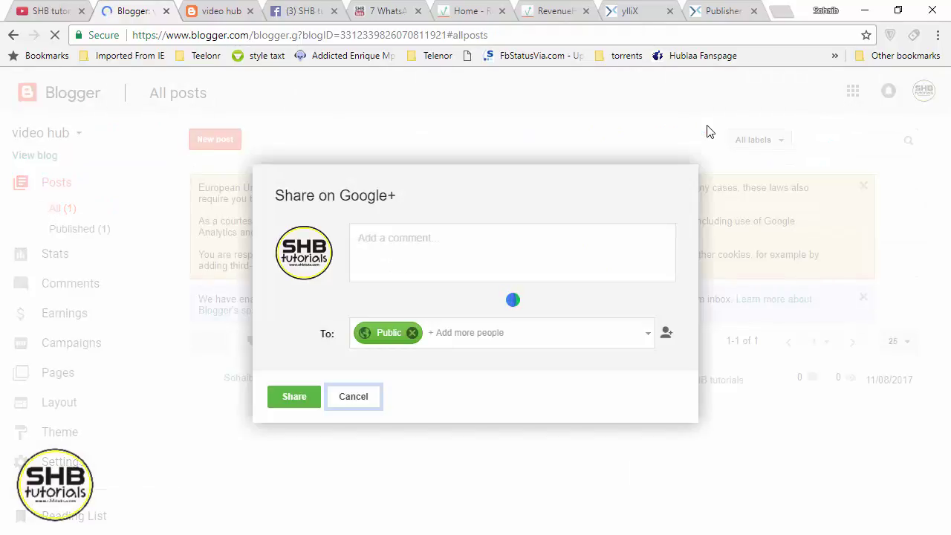
{"action": "key", "text": "Escape"}
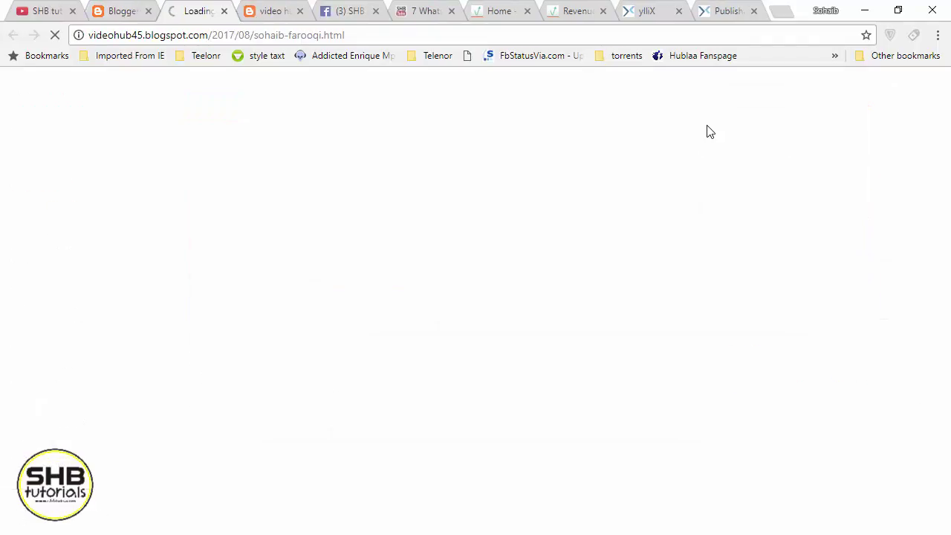
{"action": "scroll", "coordinate": [709, 132], "scroll_direction": "down", "scroll_amount": 3}
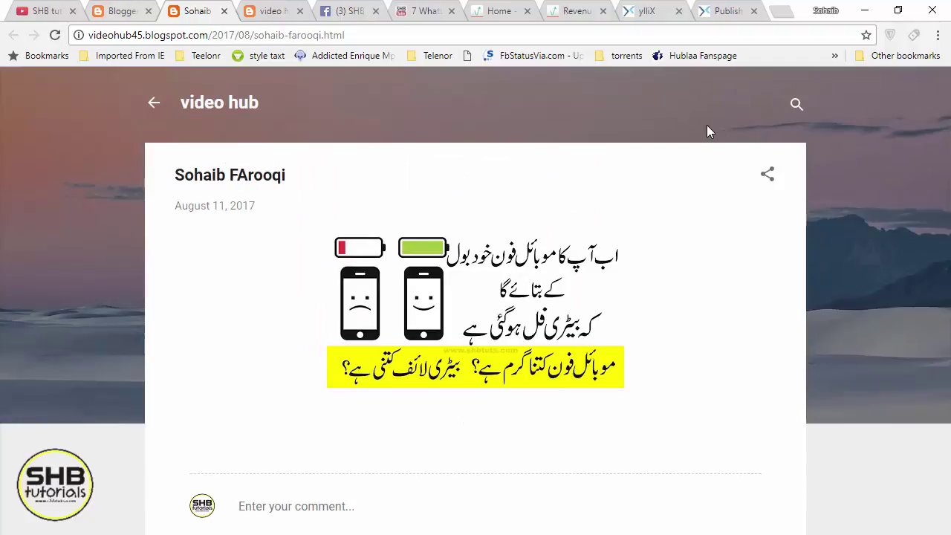
Step: Open the published post for editing in HTML mode and paste the copied ad tag code below the image markup
{"action": "key", "text": "ctrl+shift+Tab"}
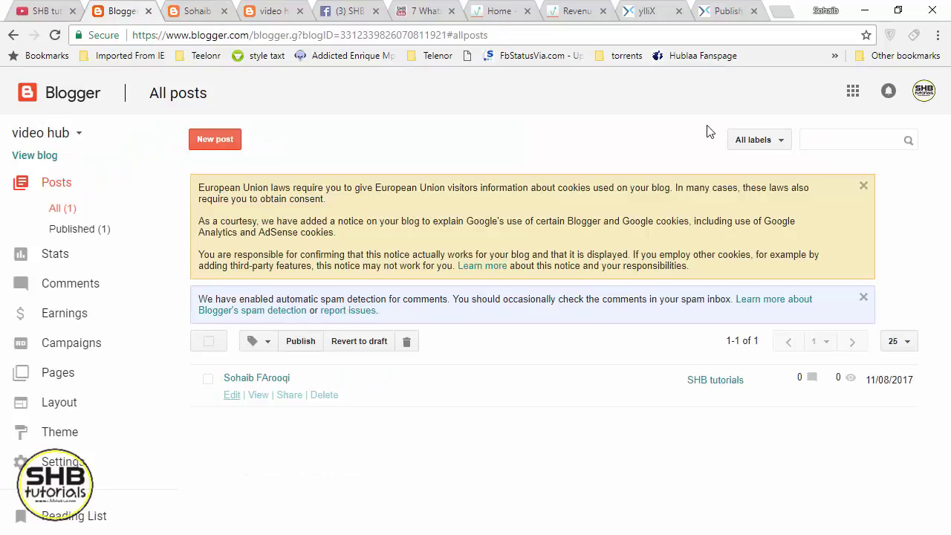
{"action": "key", "text": "Return"}
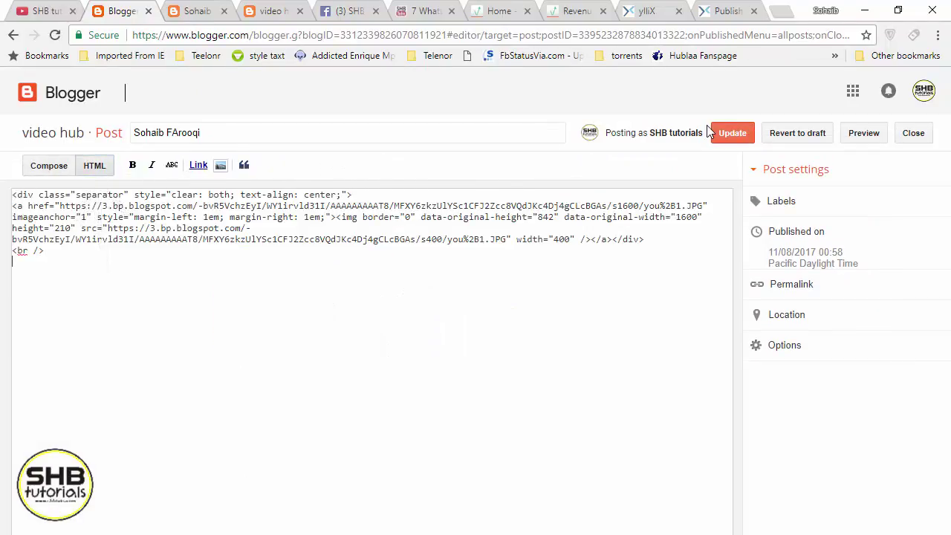
{"action": "key", "text": "ctrl+v"}
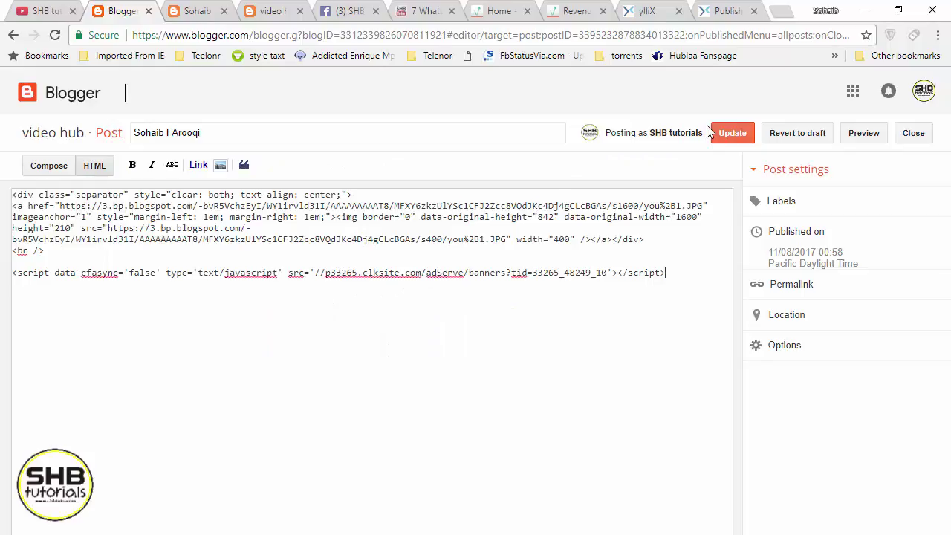
Step: Highlight the pasted ad script in the post's HTML and update the published post
{"action": "key", "text": "shift+Left"}
{"action": "key", "text": "shift+Left"}
{"action": "key", "text": "shift+Left"}
{"action": "key", "text": "shift+Left"}
{"action": "key", "text": "shift+Left"}
{"action": "key", "text": "shift+Left"}
{"action": "key", "text": "shift+Left"}
{"action": "key", "text": "shift+Left"}
{"action": "key", "text": "shift+Left"}
{"action": "key", "text": "shift+Left"}
{"action": "key", "text": "shift+Left"}
{"action": "key", "text": "shift+Left"}
{"action": "key", "text": "shift+Left"}
{"action": "key", "text": "shift+Left"}
{"action": "key", "text": "shift+Left"}
{"action": "key", "text": "shift+Left"}
{"action": "key", "text": "shift+Left"}
{"action": "key", "text": "shift+Left"}
{"action": "key", "text": "shift+Left"}
{"action": "key", "text": "shift+Left"}
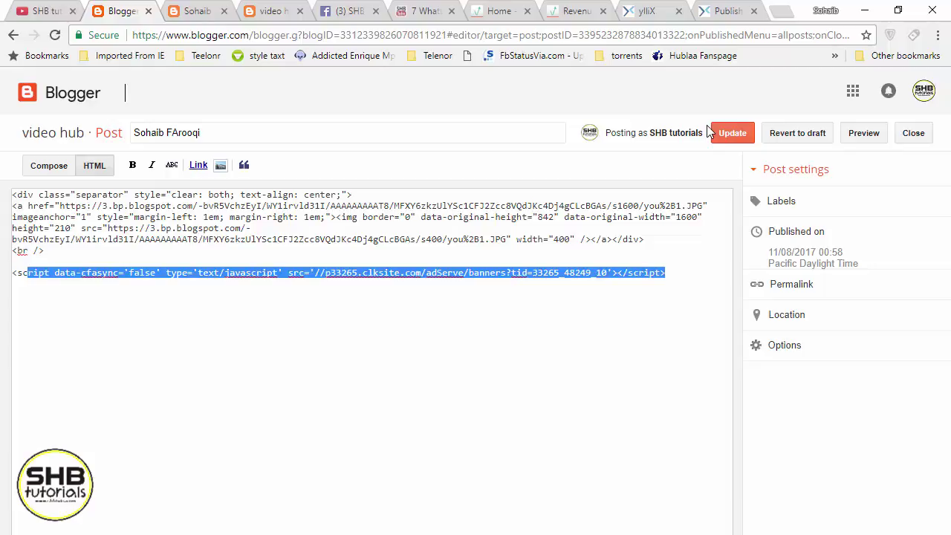
{"action": "left_click", "coordinate": [711, 132]}
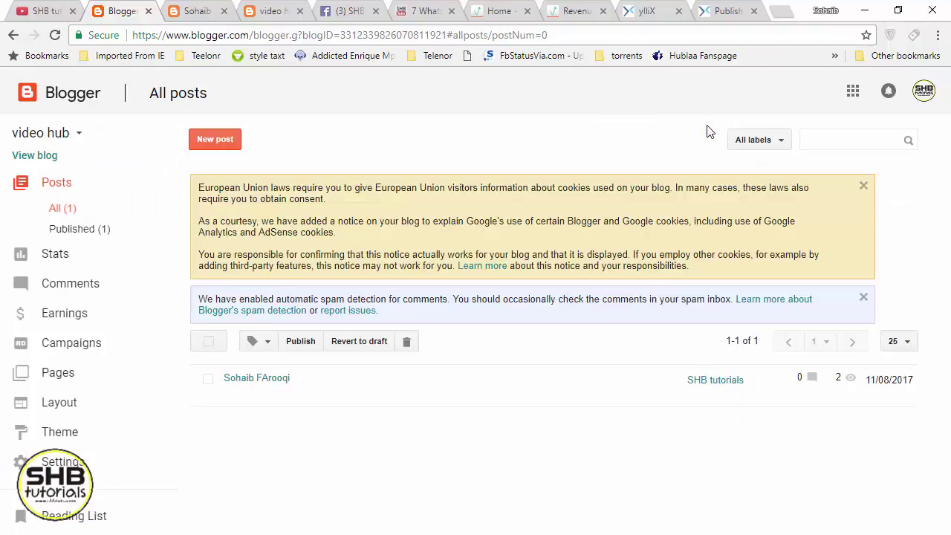
Step: Reload the live blog post to check the inserted ad and copy the post's web address
{"action": "key", "text": "ctrl+Tab"}
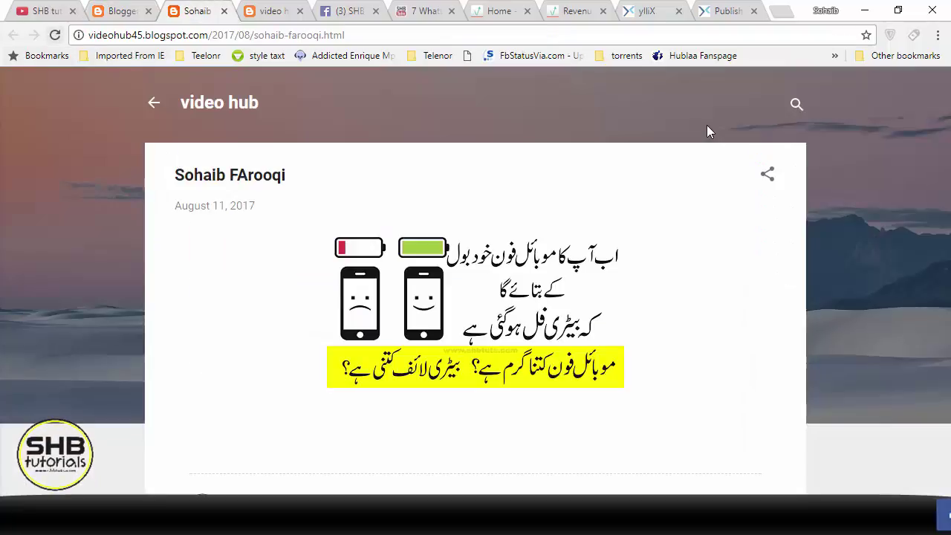
{"action": "key", "text": "F5"}
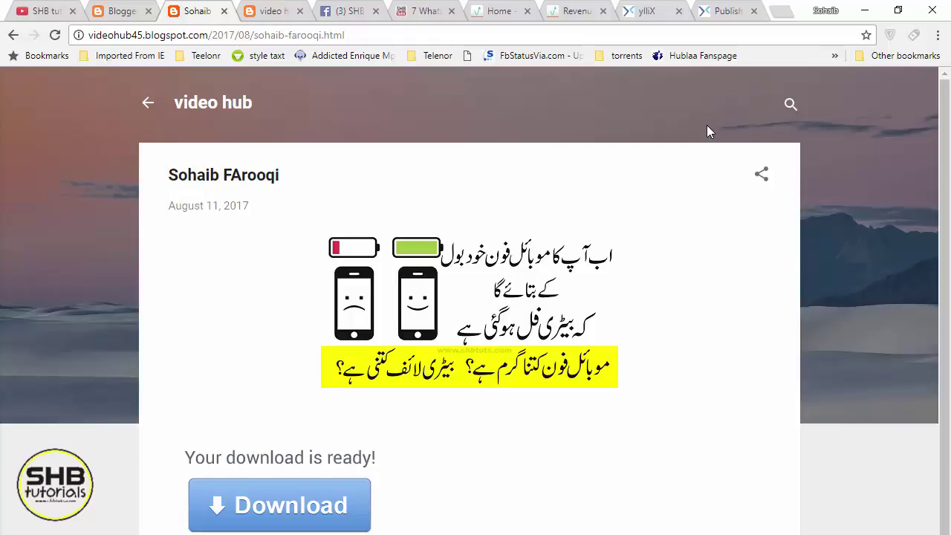
{"action": "key", "text": "ctrl+l"}
{"action": "key", "text": "Menu"}
{"action": "key", "text": "Down"}
{"action": "key", "text": "Down"}
{"action": "key", "text": "Return"}
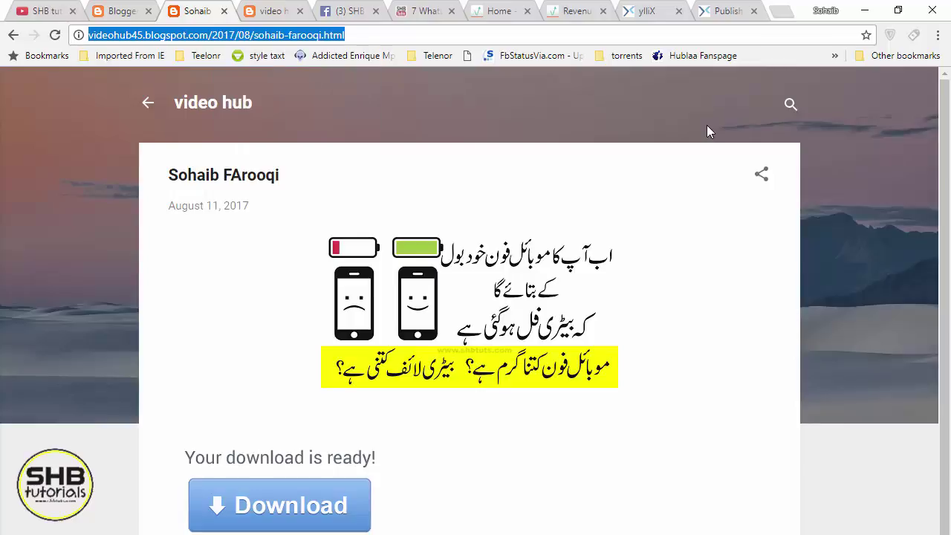
Step: Switch to Facebook, publish the copied blog link as a personal post visible to Only me, and view it in the feed
{"action": "key", "text": "ctrl+5"}
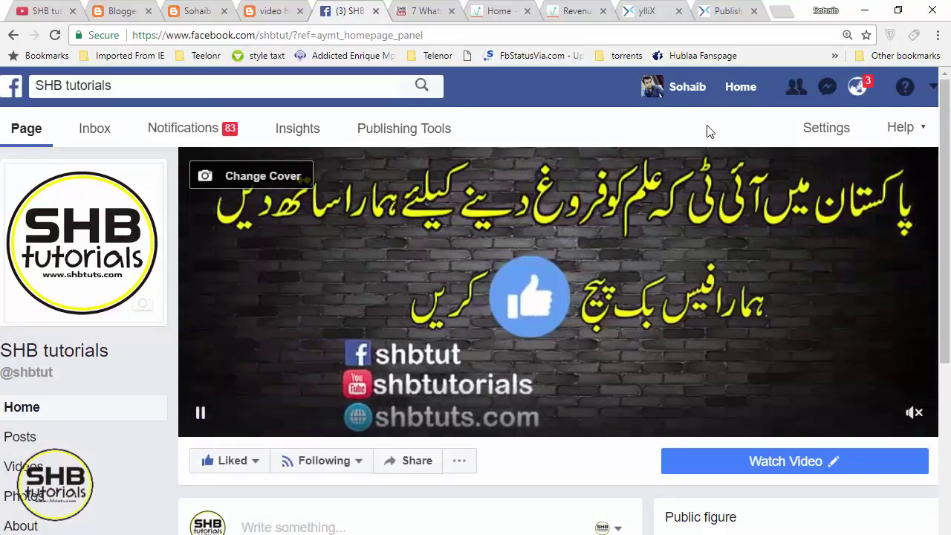
{"action": "scroll", "coordinate": [707, 130], "scroll_direction": "down", "scroll_amount": 2}
{"action": "scroll", "coordinate": [707, 131], "scroll_direction": "up", "scroll_amount": 2}
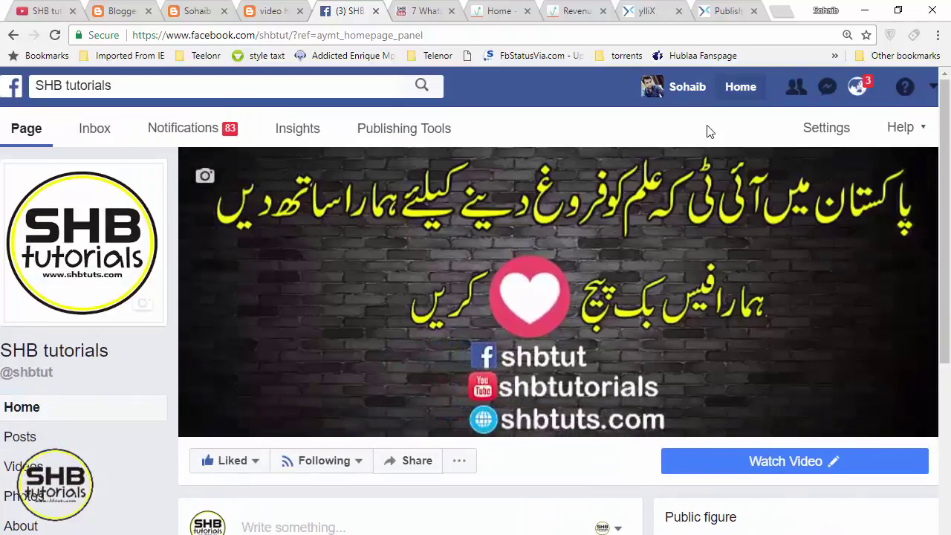
{"action": "key", "text": "F5"}
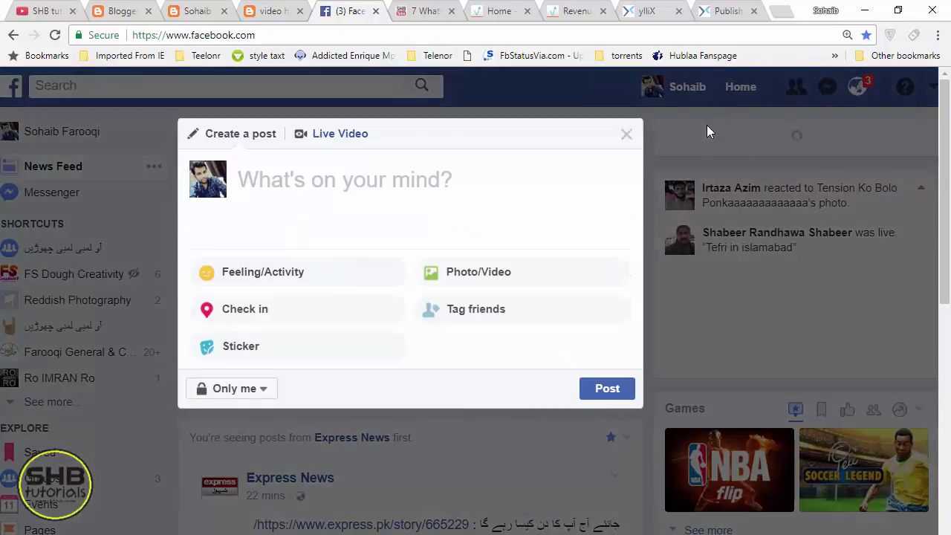
{"action": "key", "text": "ctrl+v"}
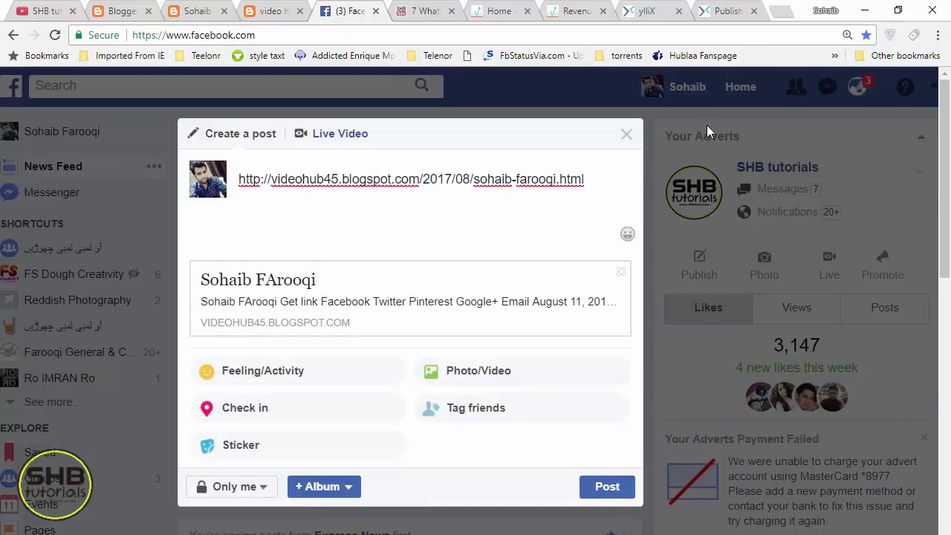
{"action": "left_click", "coordinate": [607, 486]}
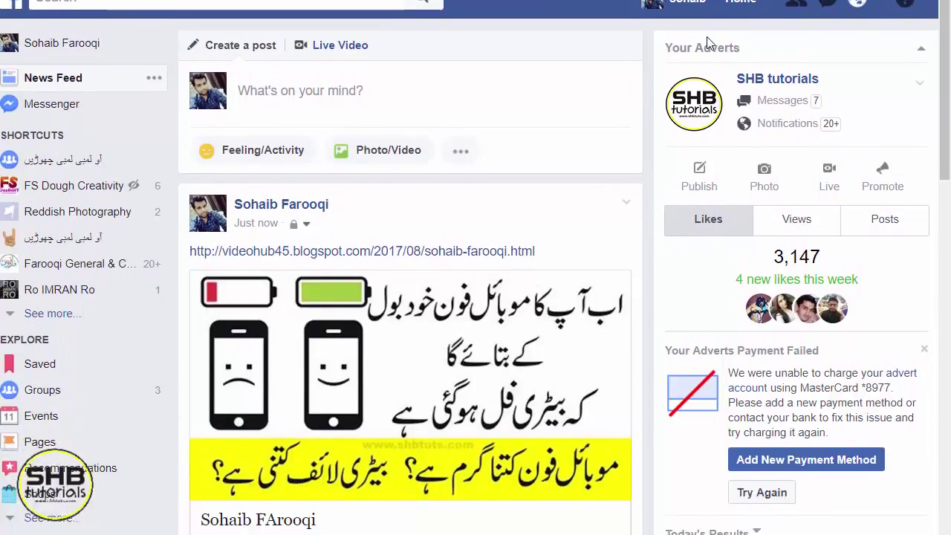
{"action": "scroll", "coordinate": [410, 297], "scroll_direction": "down", "scroll_amount": 4}
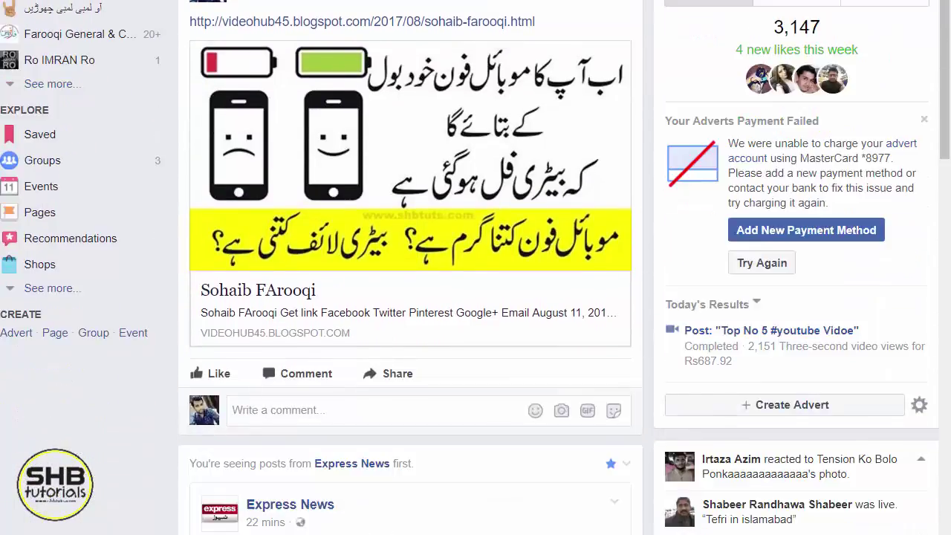
{"action": "scroll", "coordinate": [410, 297], "scroll_direction": "up", "scroll_amount": 4}
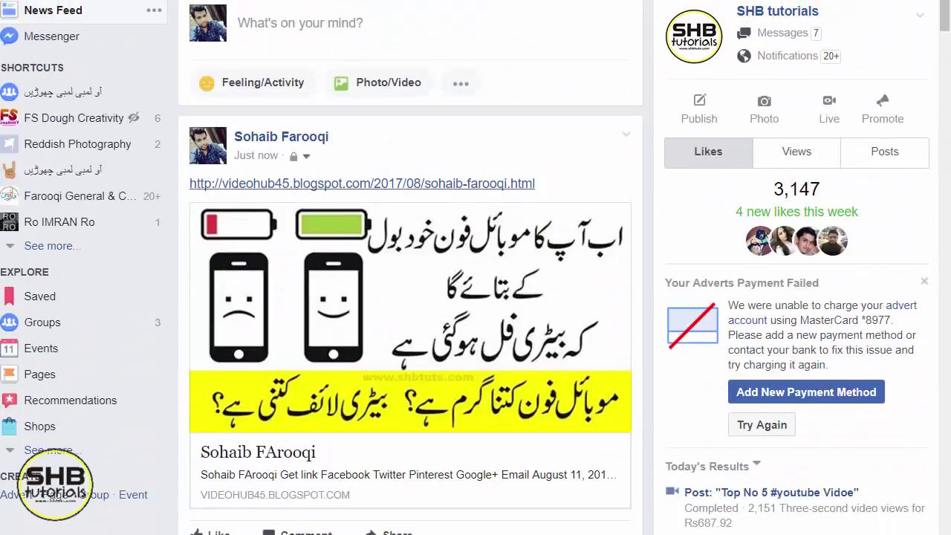